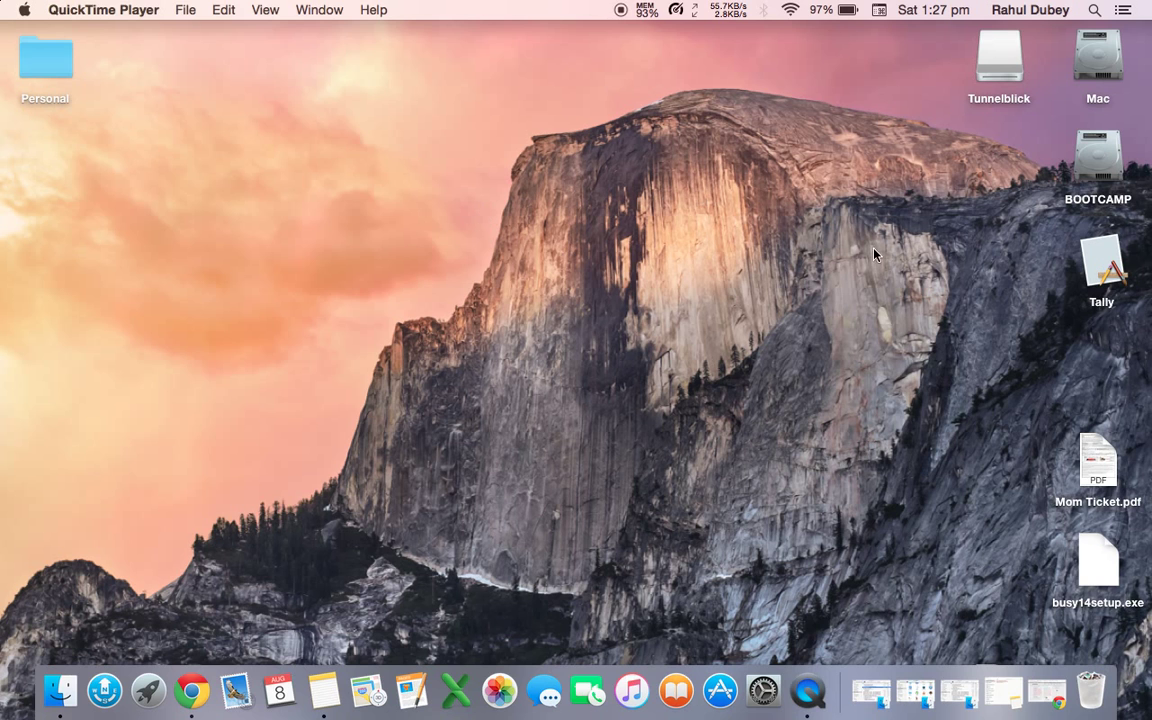
# Step: Confirm in Security & Privacy that apps downloaded from Anywhere are allowed, then close it
pyautogui.click(762, 693)
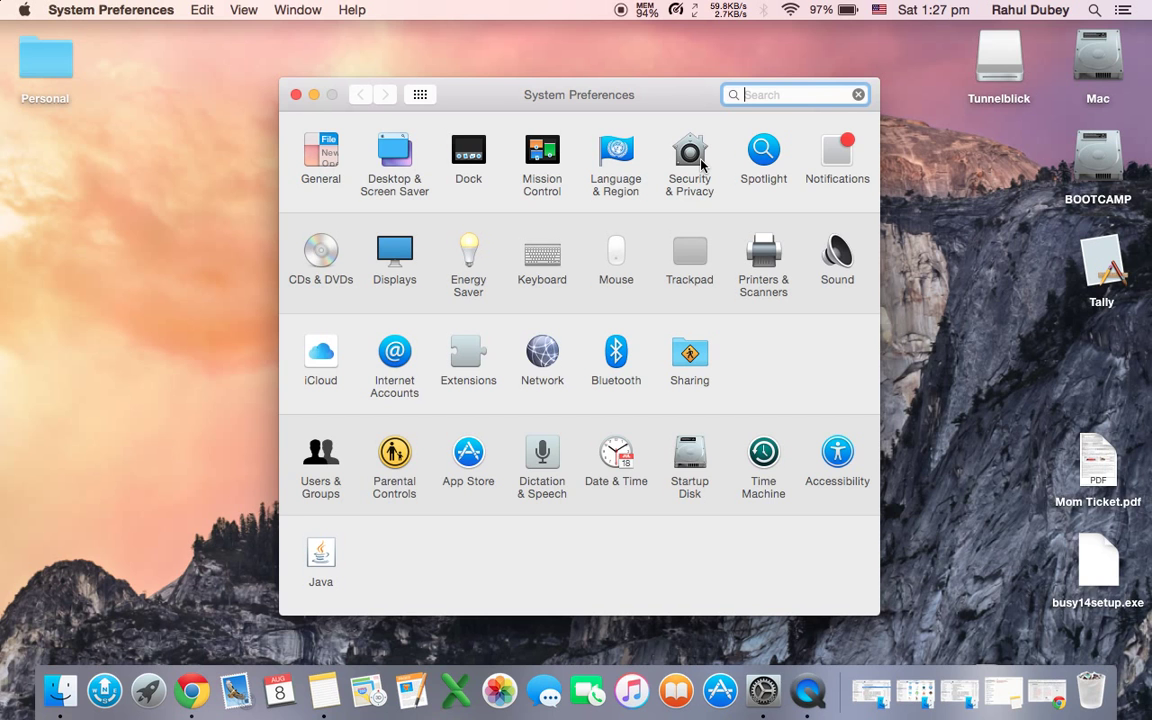
pyautogui.click(693, 158)
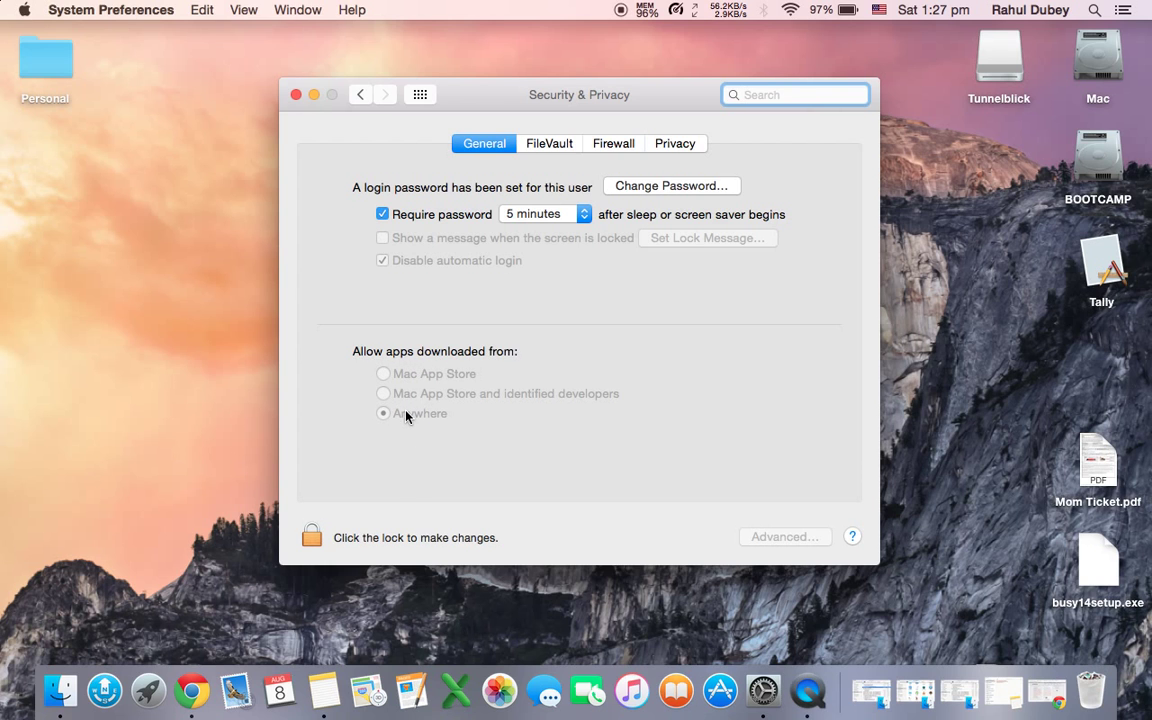
pyautogui.click(311, 539)
pyautogui.click(296, 95)
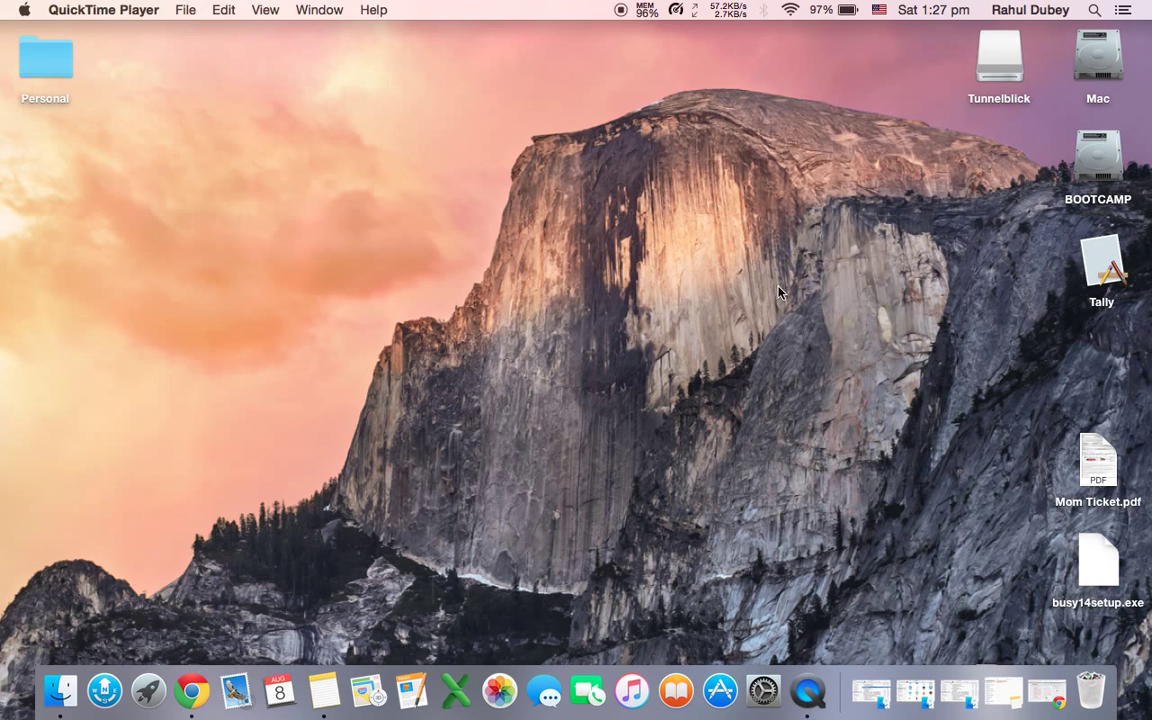
# Step: Download the Euro1 OpenVPN Certificate Bundle zip from VPNBook's free VPN page
pyautogui.click(1047, 700)
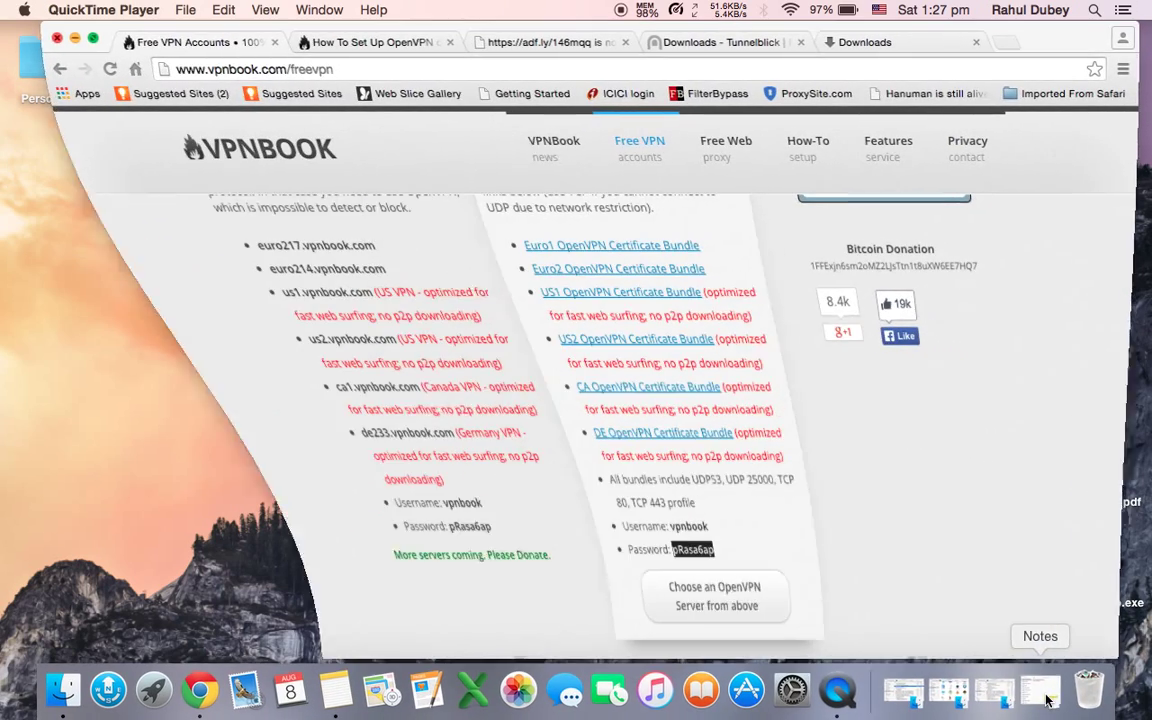
pyautogui.scroll(2, 590, 282)
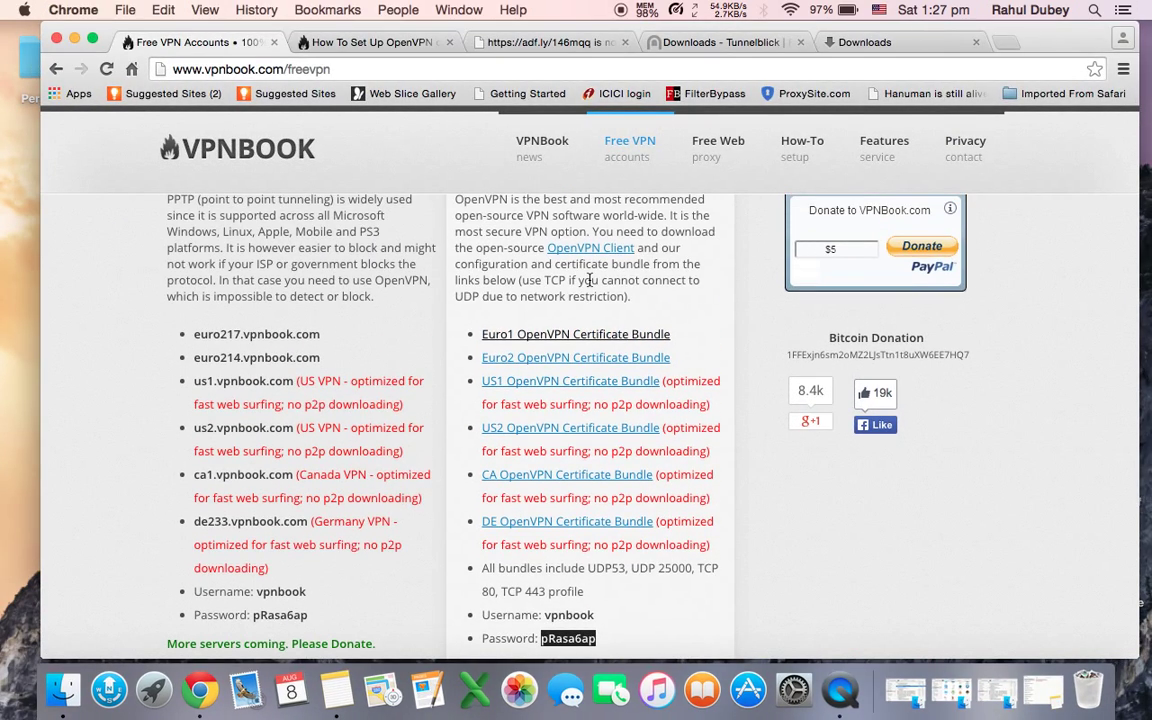
pyautogui.scroll(-2, 590, 280)
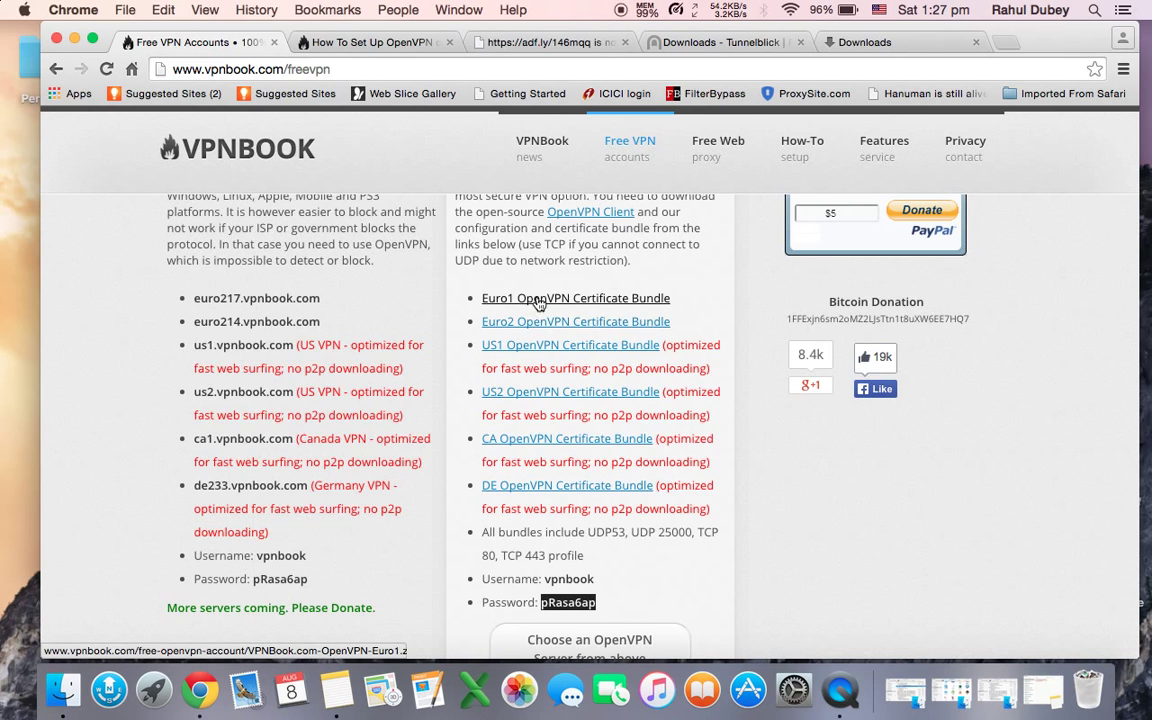
pyautogui.click(589, 305)
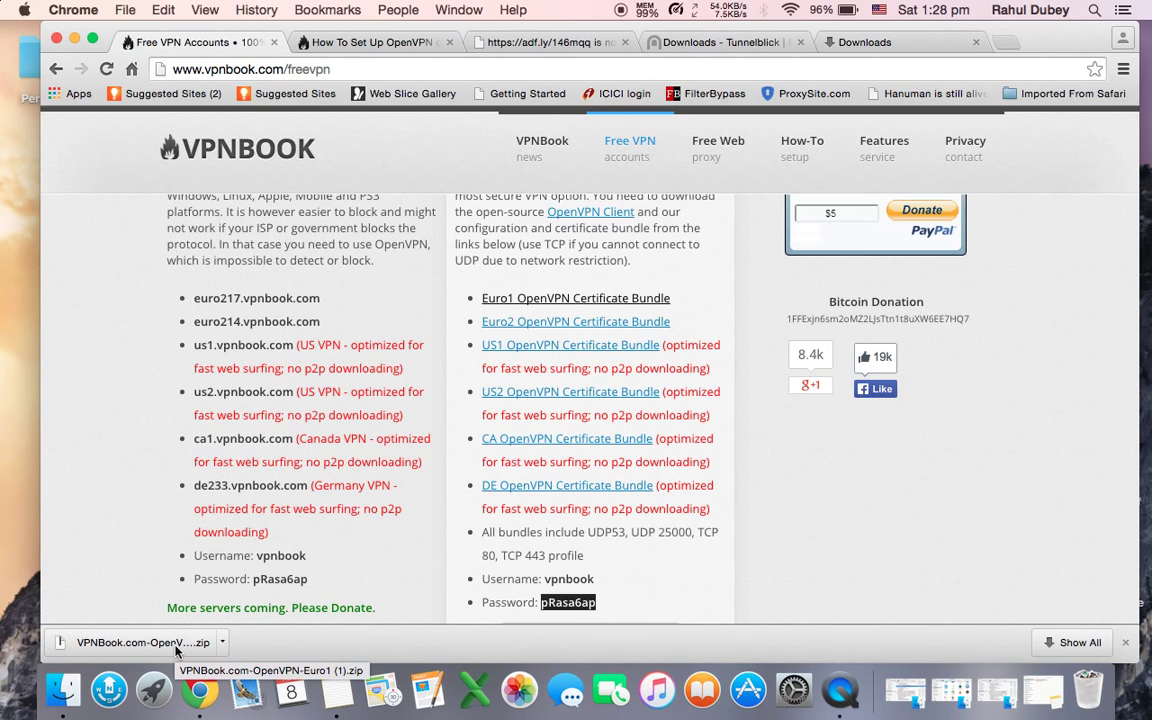
pyautogui.click(1003, 703)
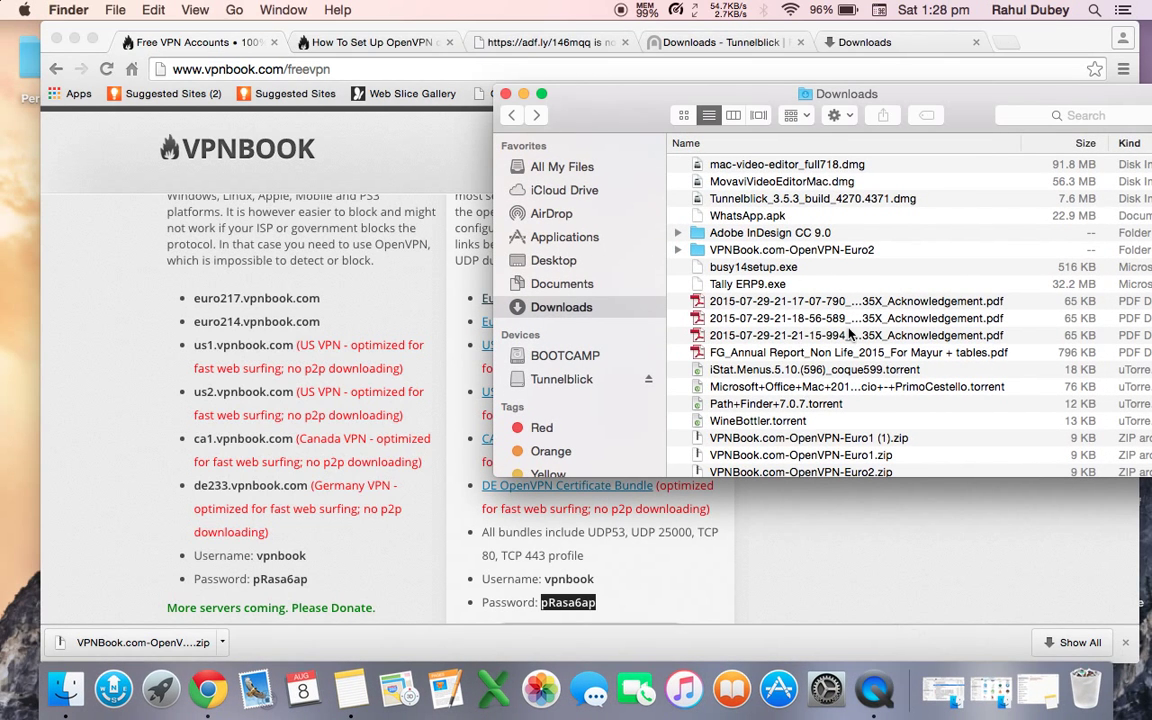
# Step: Inspect the four .ovpn files in VPNBook.com-OpenVPN-Euro2, then return to Tunnelblick's downloads page
pyautogui.doubleClick(835, 252)
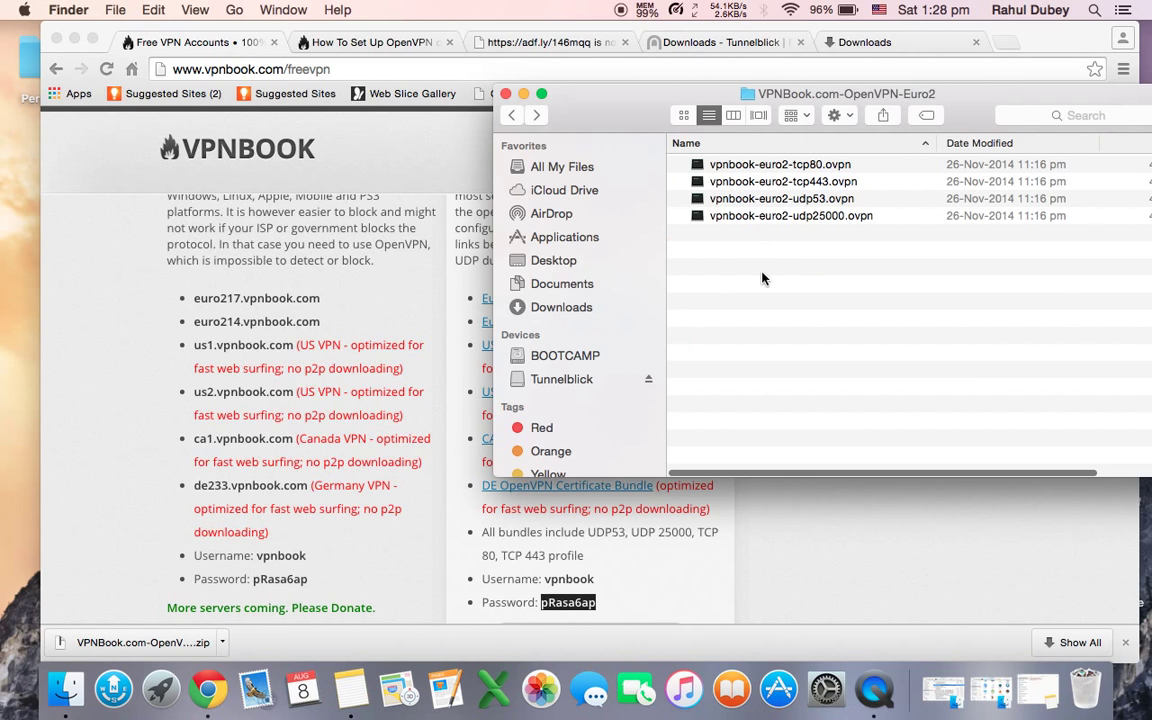
pyautogui.click(524, 93)
pyautogui.click(742, 45)
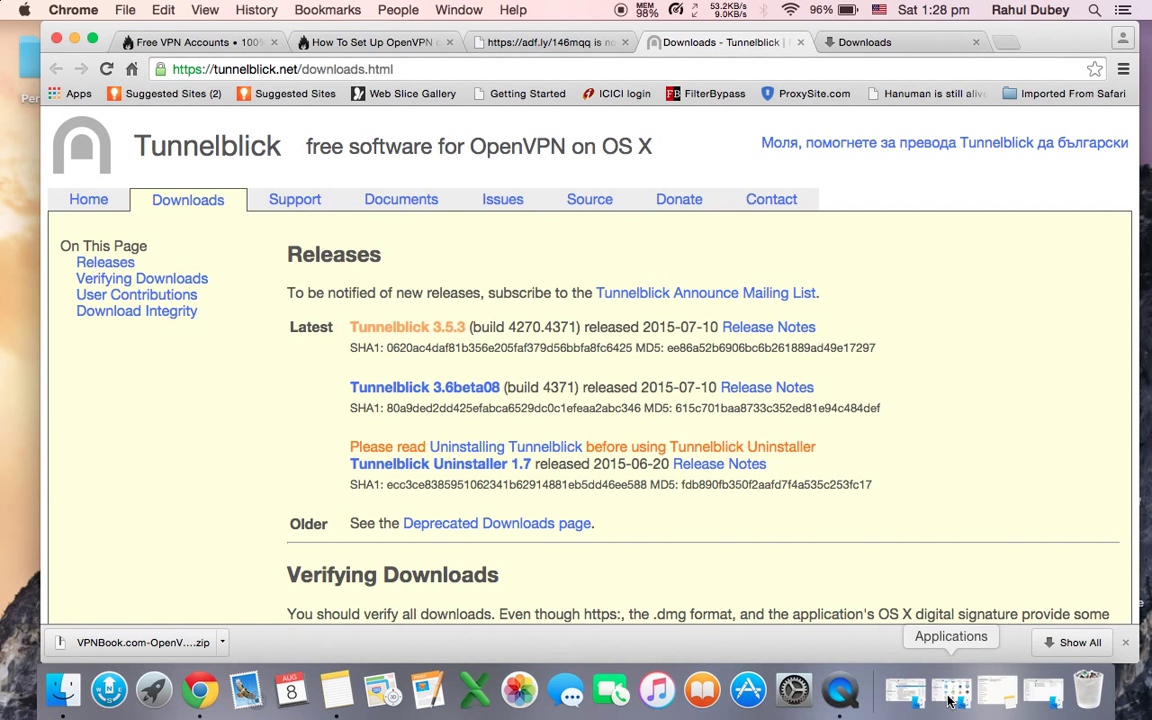
# Step: Open the Tunnelblick_3.5.3 disk image from Chrome's downloads list
pyautogui.click(915, 700)
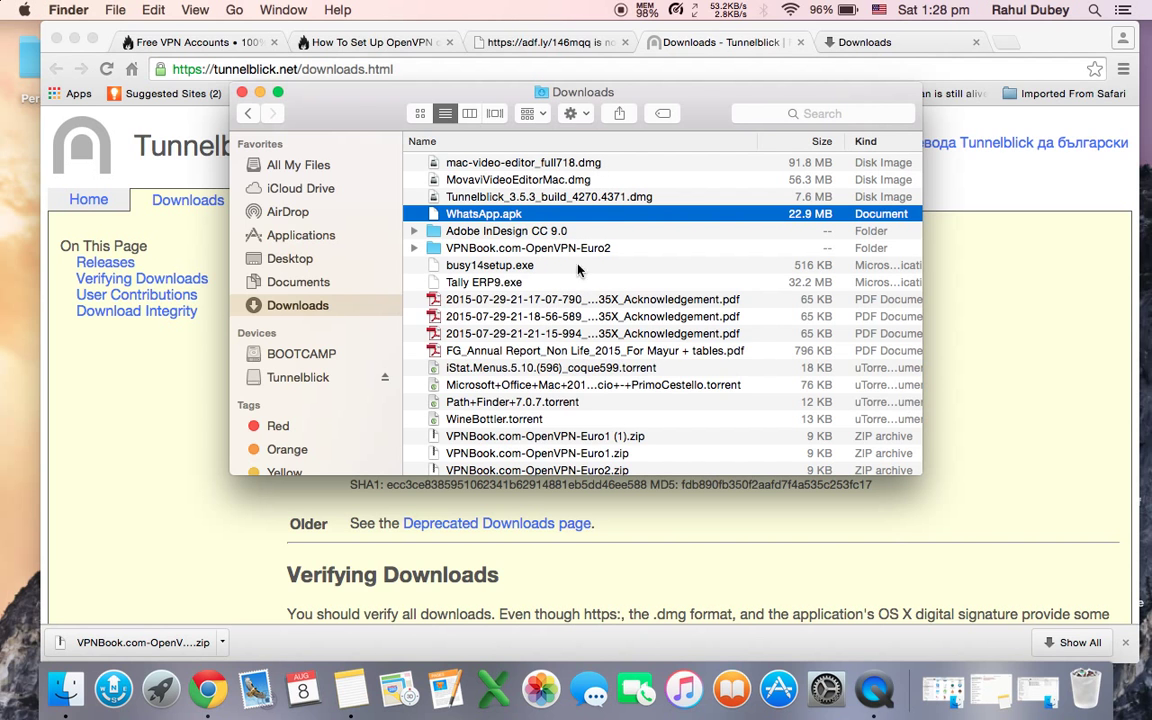
pyautogui.click(905, 45)
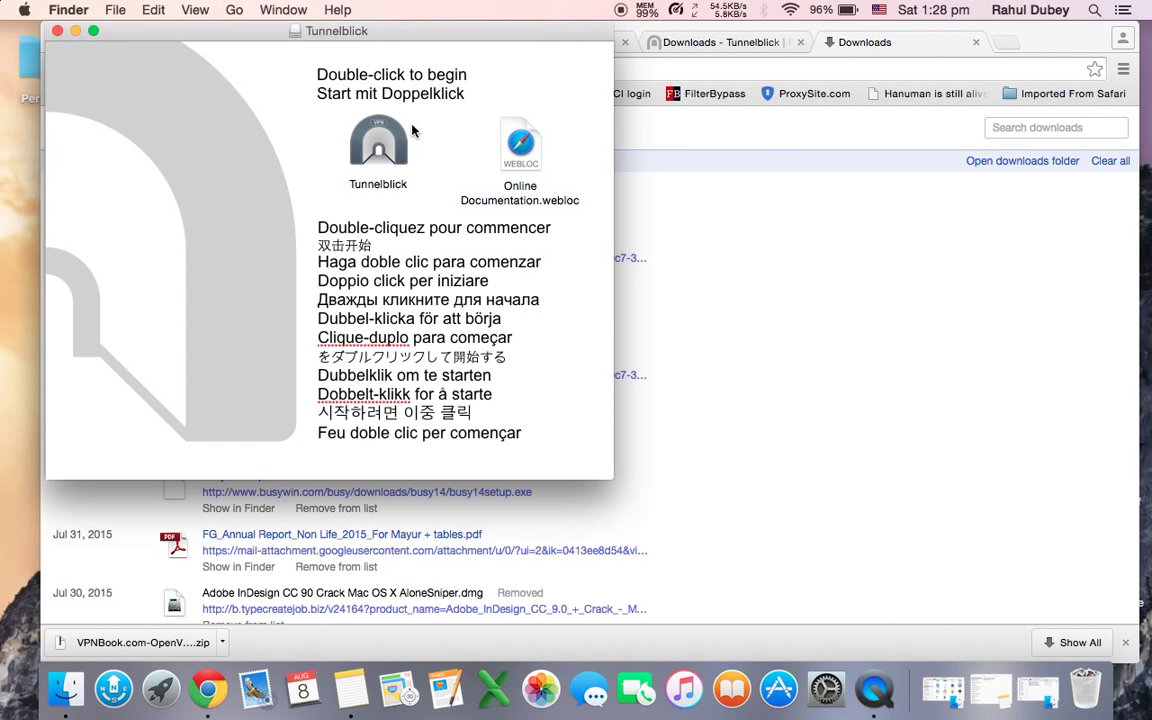
# Step: Launch Tunnelblick from the disk image, approve opening it, and minimize Chrome
pyautogui.click(376, 147)
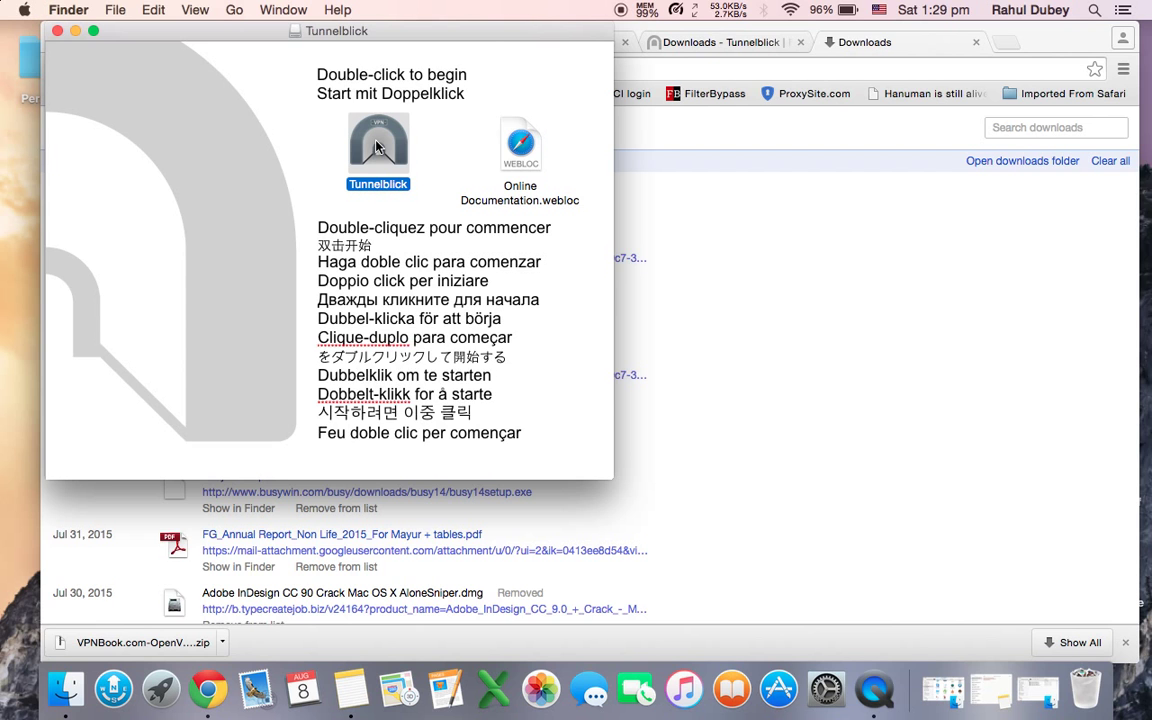
pyautogui.doubleClick(376, 147)
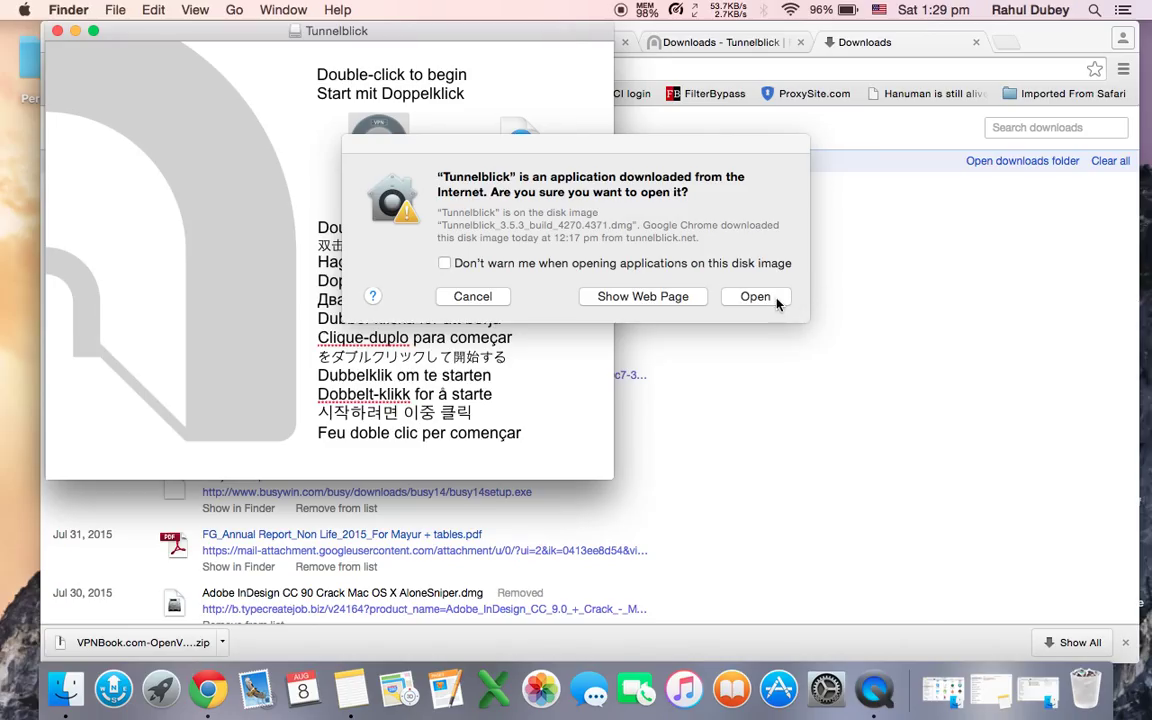
pyautogui.click(755, 297)
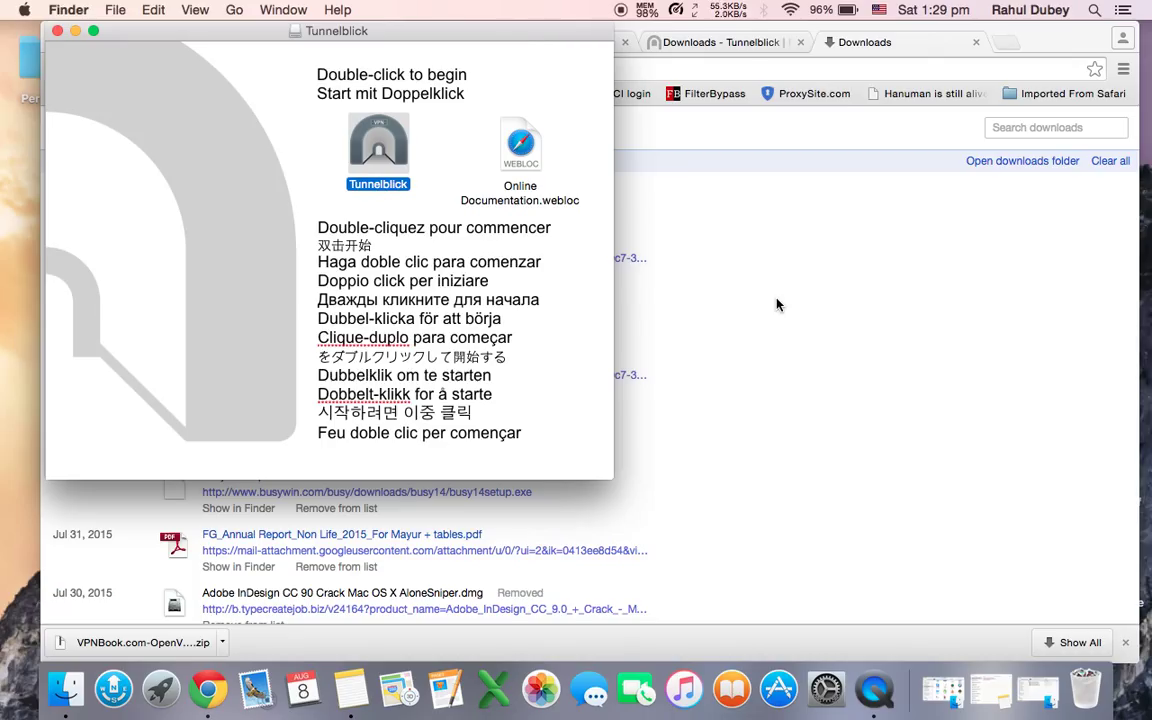
pyautogui.click(778, 304)
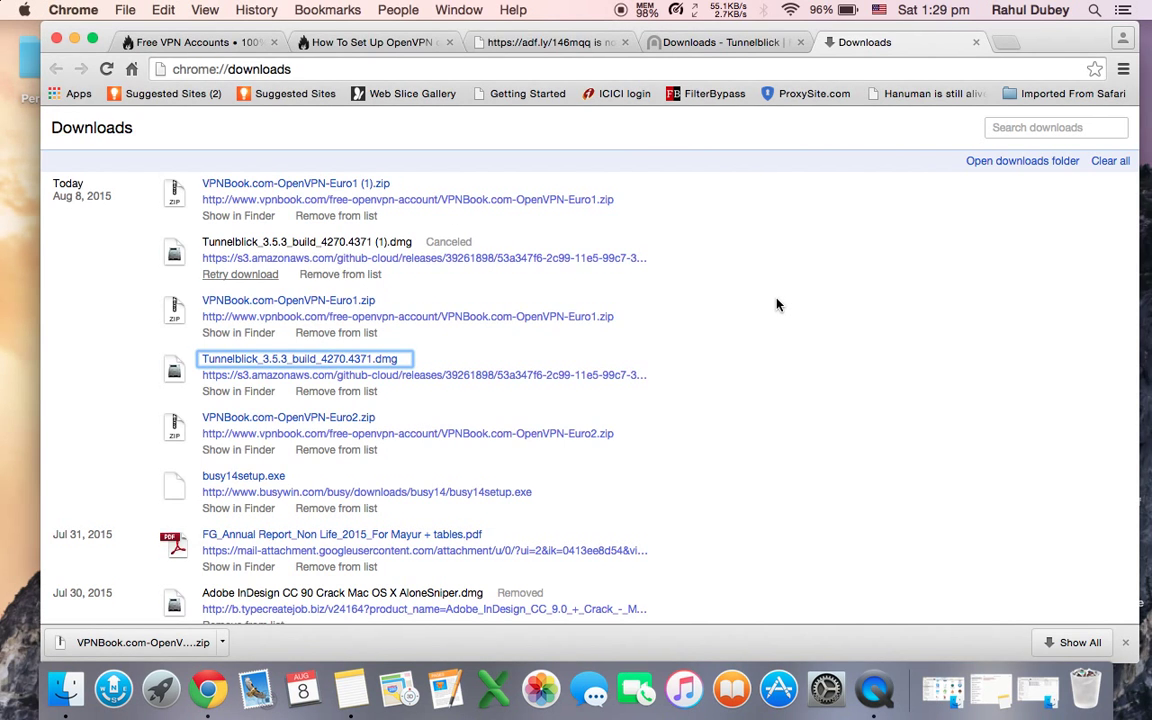
pyautogui.click(75, 38)
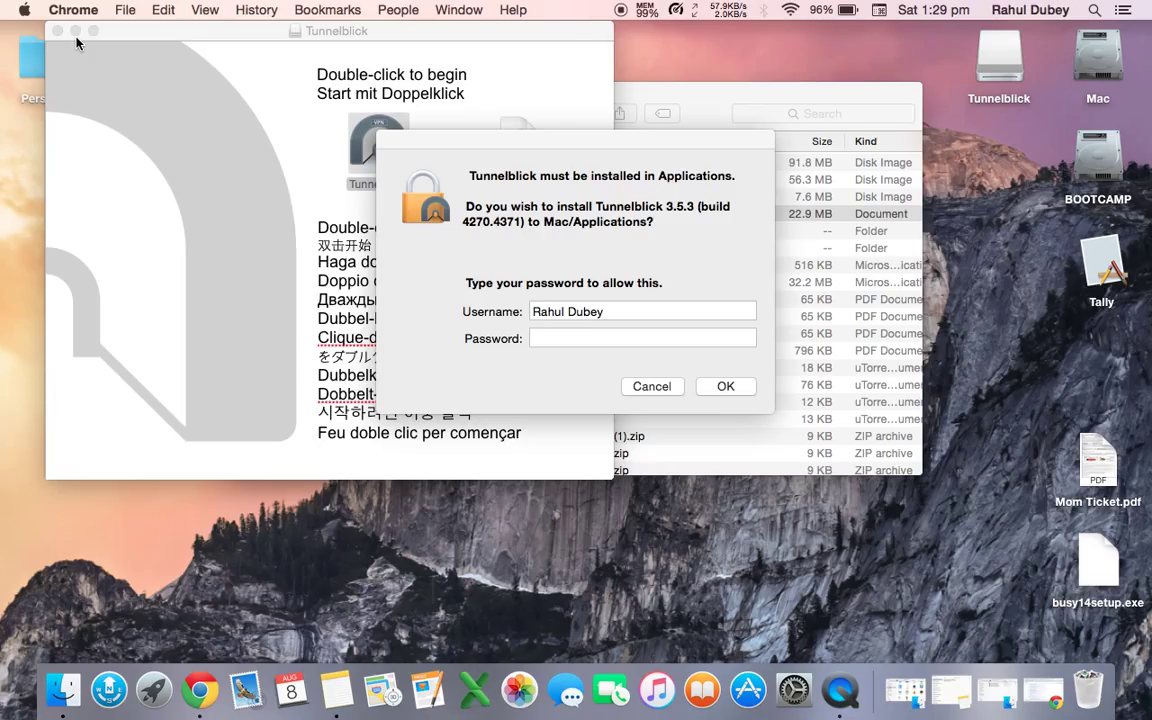
# Step: Authorize installing Tunnelblick 3.5.3 into Applications with the account password, then launch it
pyautogui.click(627, 338)
pyautogui.write('•••••')
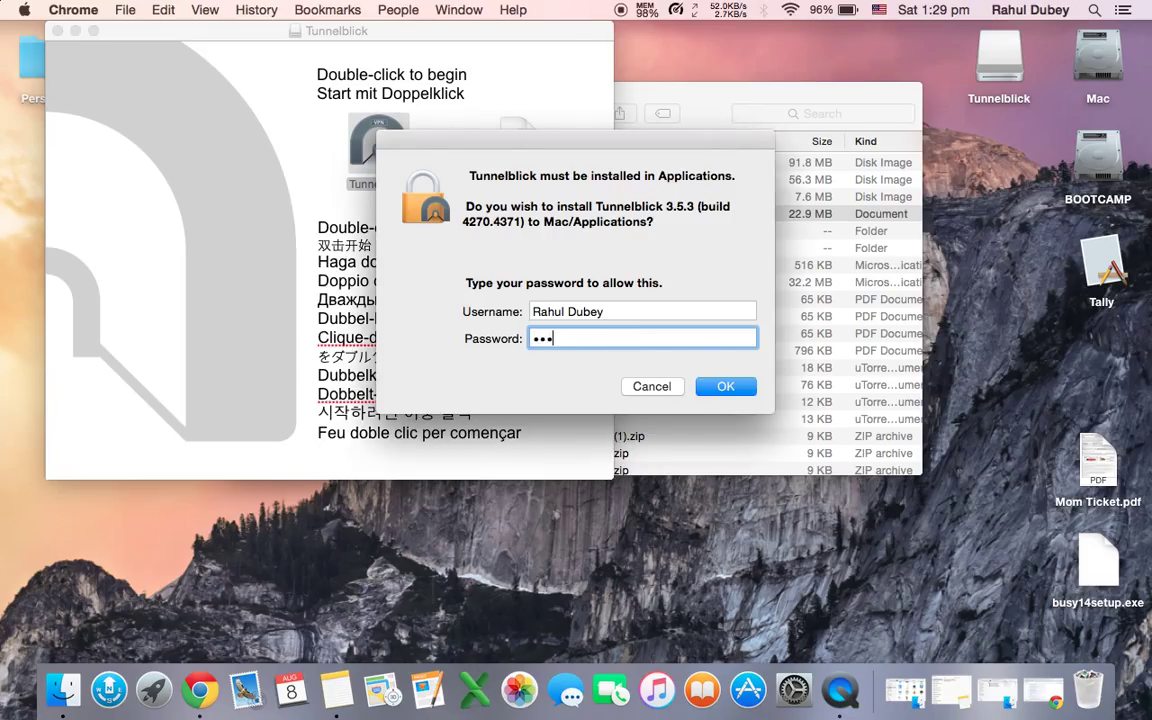
pyautogui.click(746, 388)
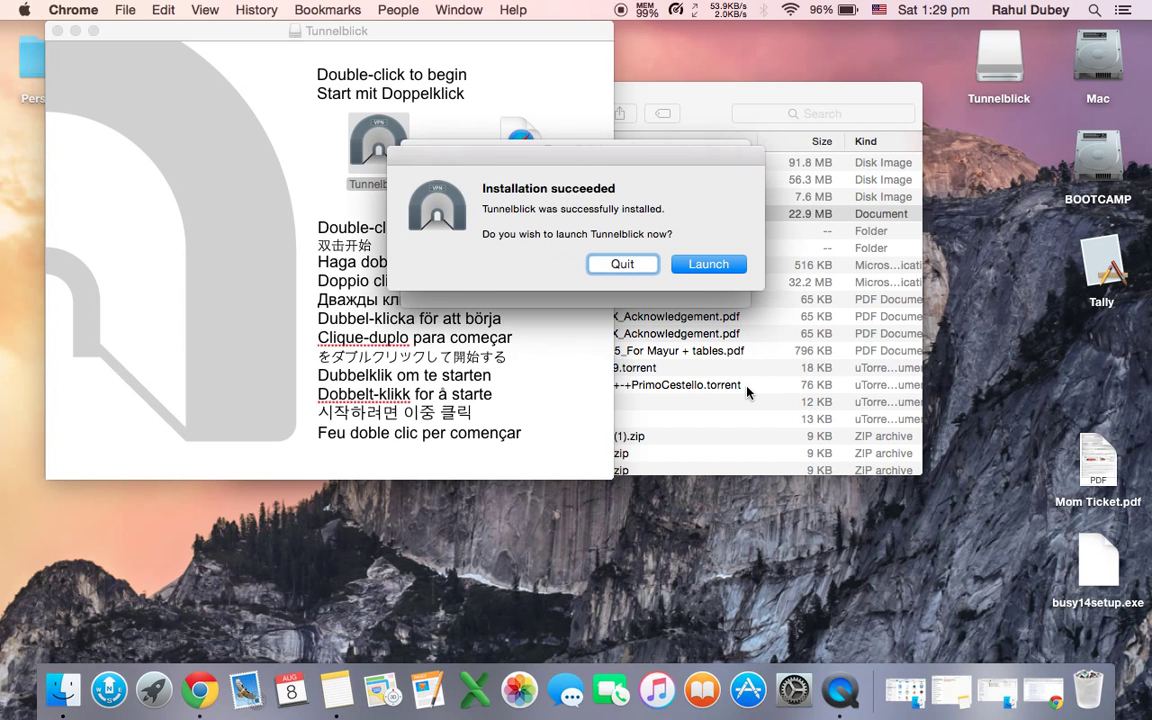
pyautogui.click(699, 264)
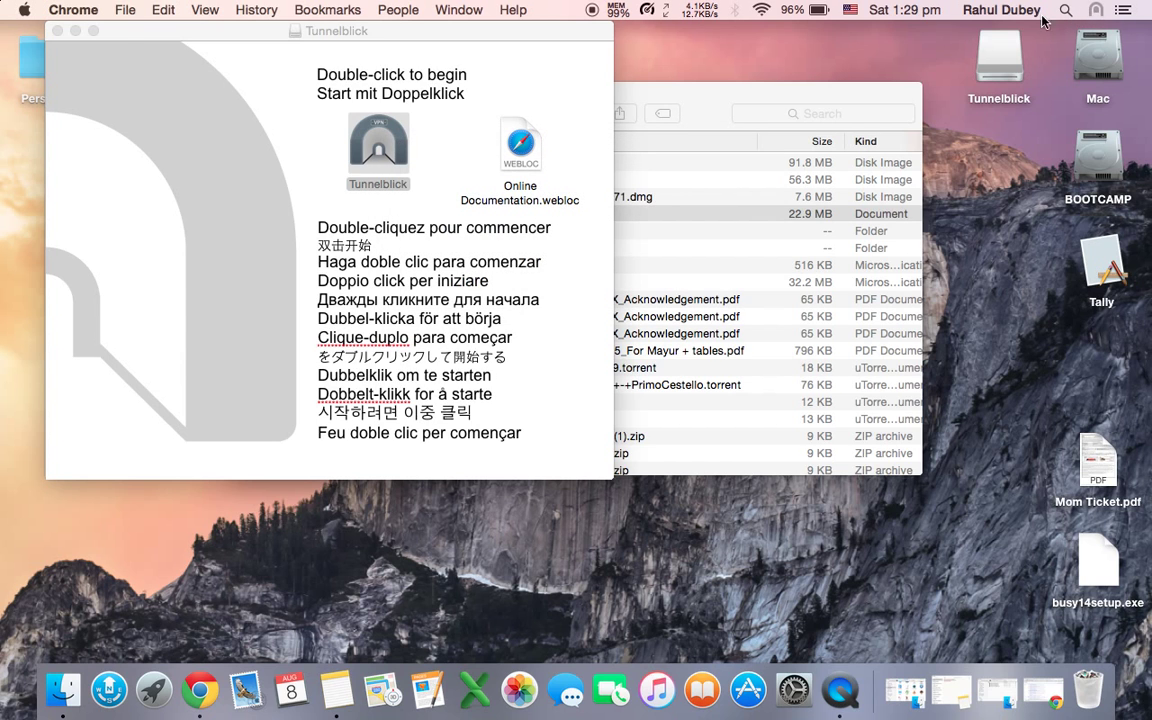
# Step: Close the disk-image window and dismiss Tunnelblick's VPN list without connecting
pyautogui.click(57, 31)
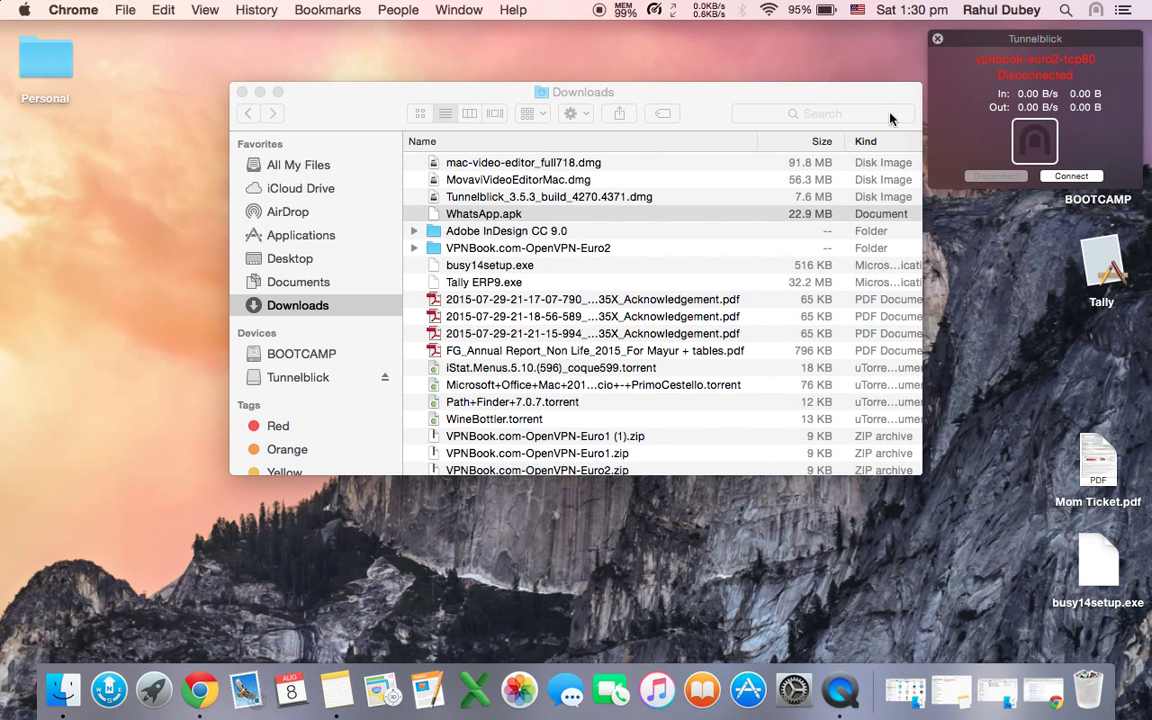
pyautogui.click(938, 40)
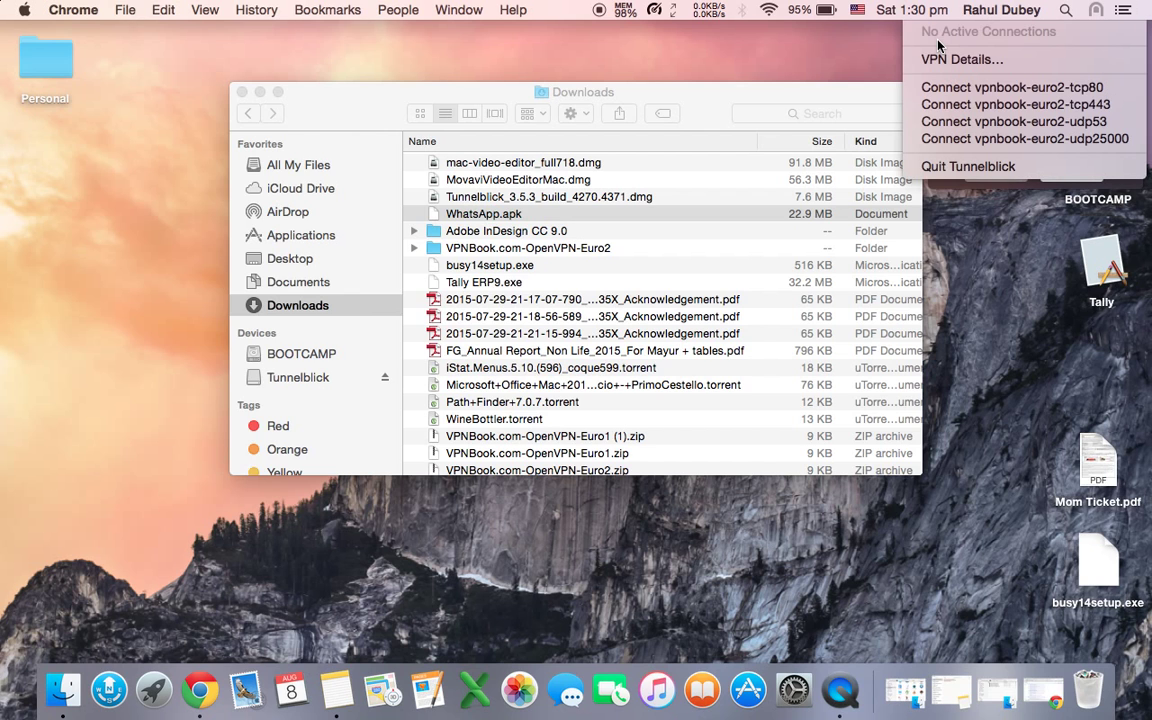
pyautogui.click(988, 320)
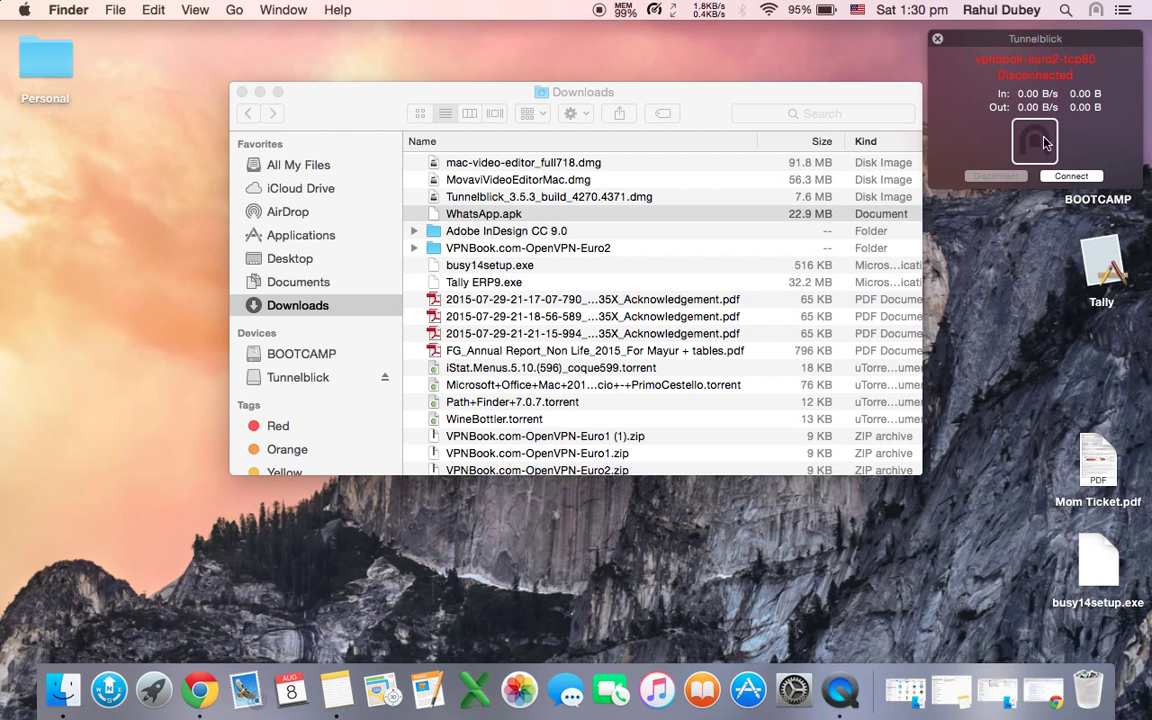
pyautogui.click(1096, 10)
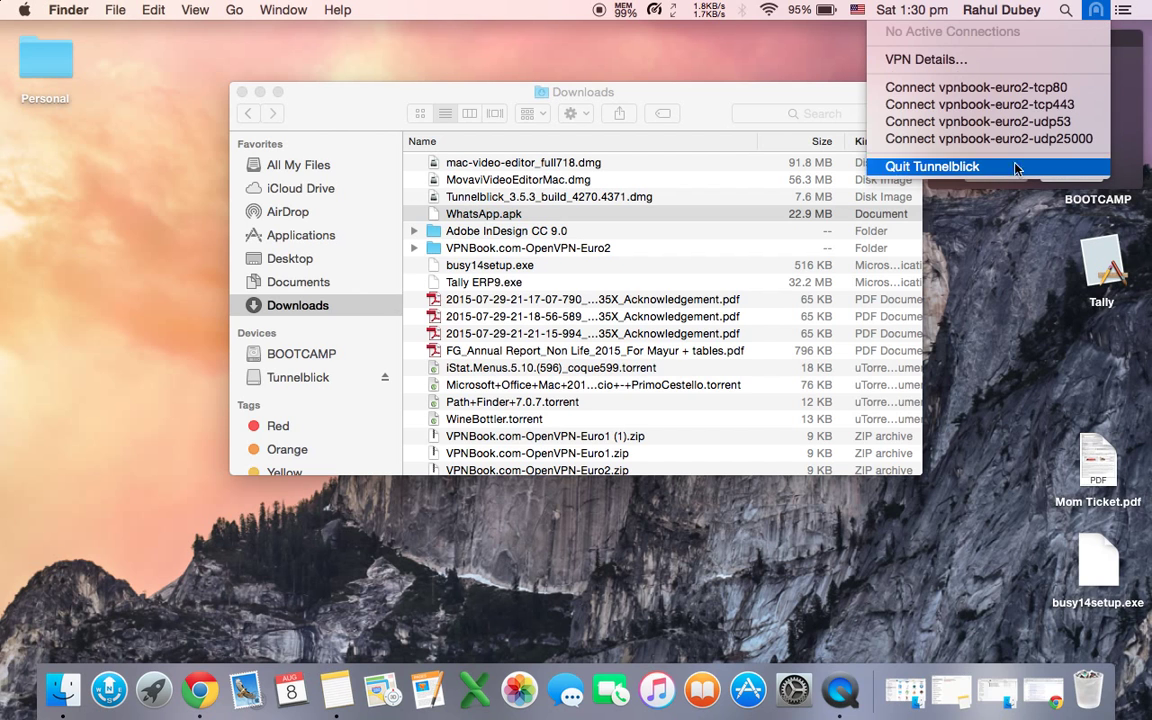
pyautogui.click(1040, 332)
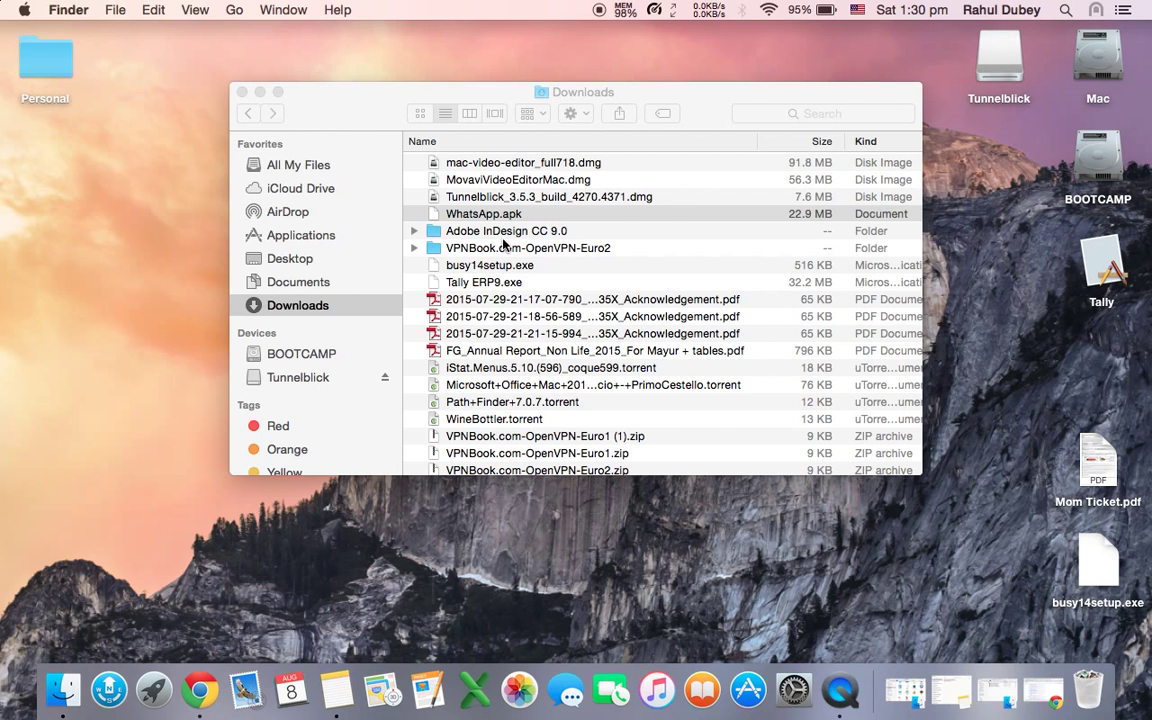
# Step: Browse Finder's Applications folder to find the newly installed Tunnelblick
pyautogui.click(300, 235)
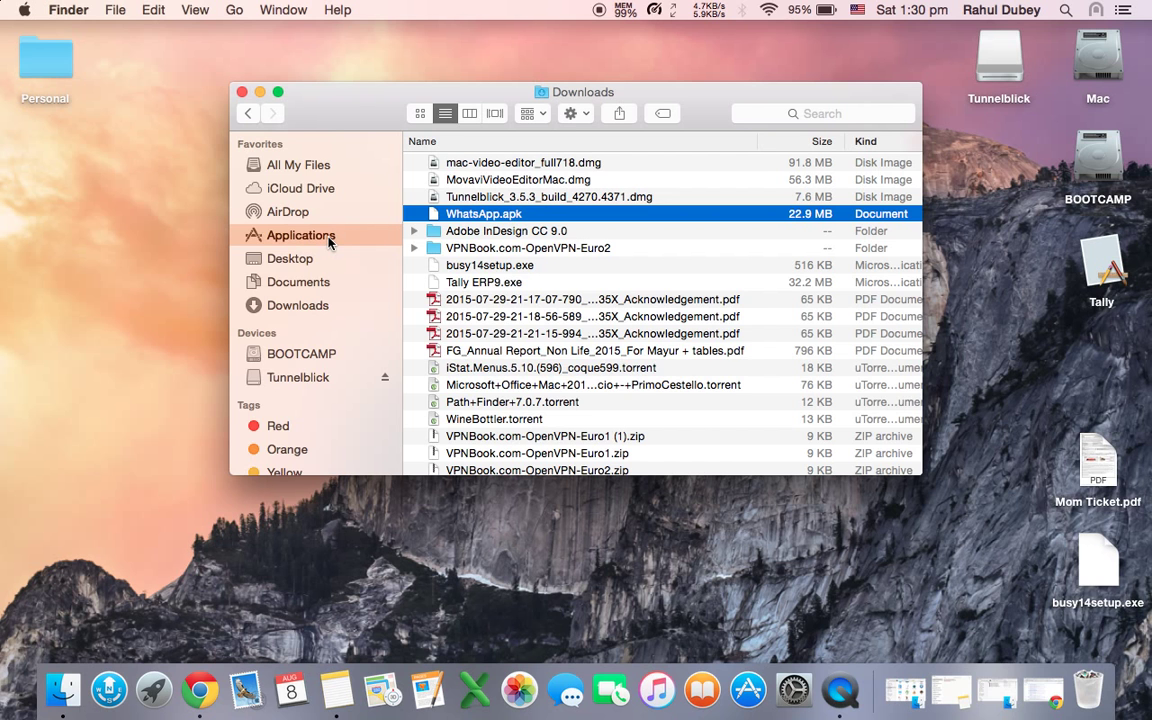
pyautogui.click(329, 242)
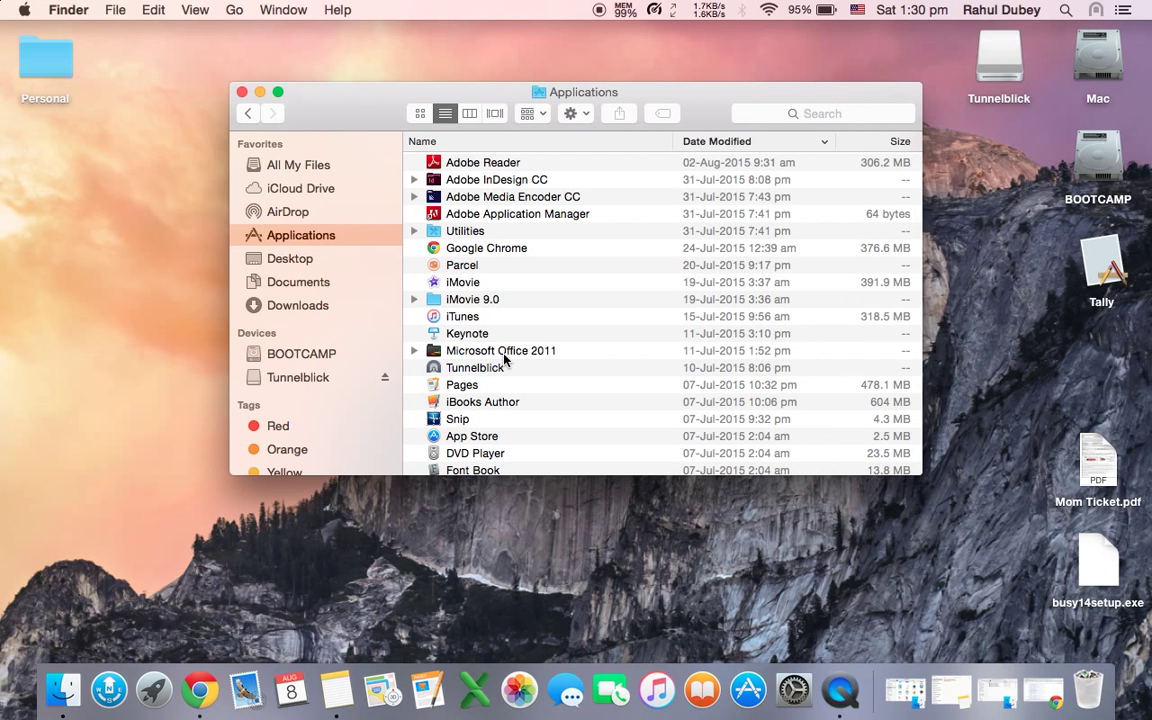
pyautogui.scroll(-2, 505, 360)
pyautogui.scroll(2, 505, 360)
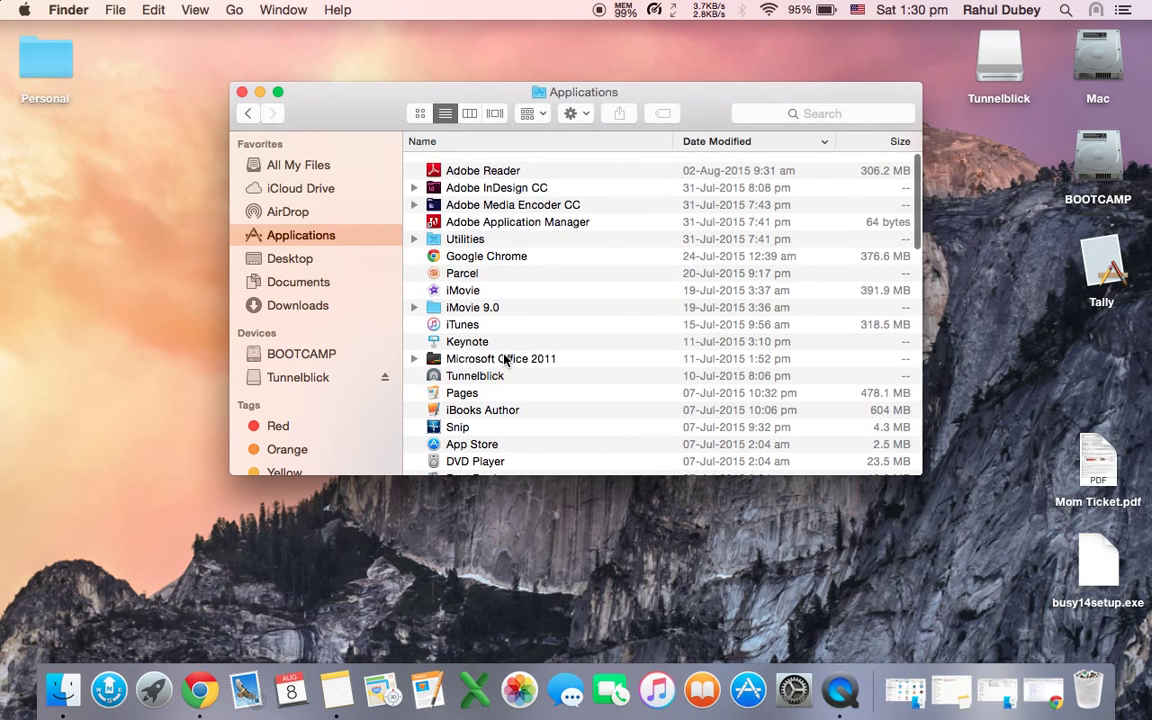
pyautogui.scroll(-10, 505, 360)
pyautogui.scroll(-5, 505, 360)
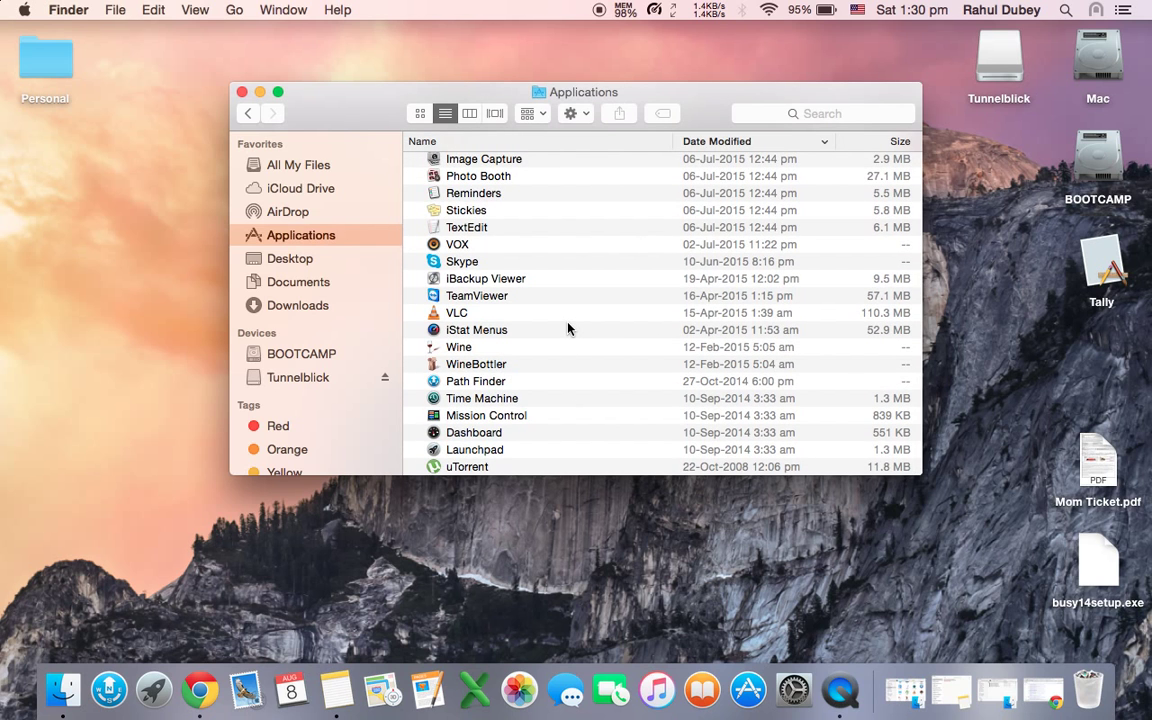
pyautogui.scroll(-1, 568, 328)
pyautogui.scroll(5, 568, 328)
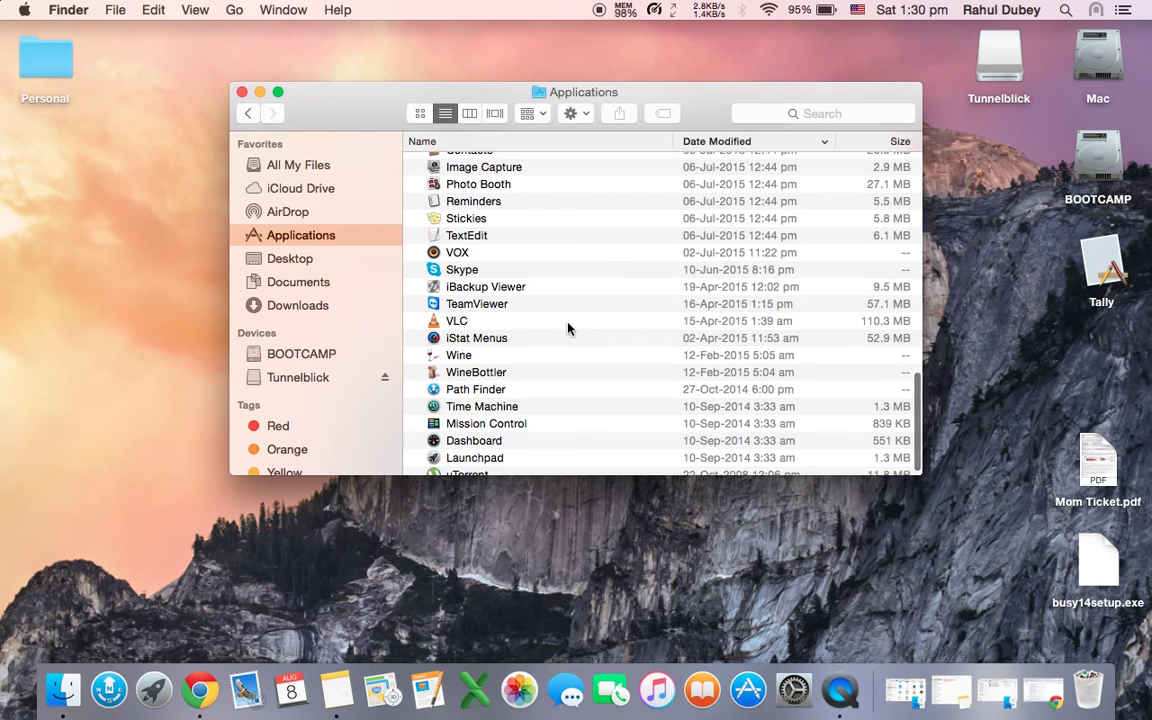
pyautogui.scroll(15, 568, 328)
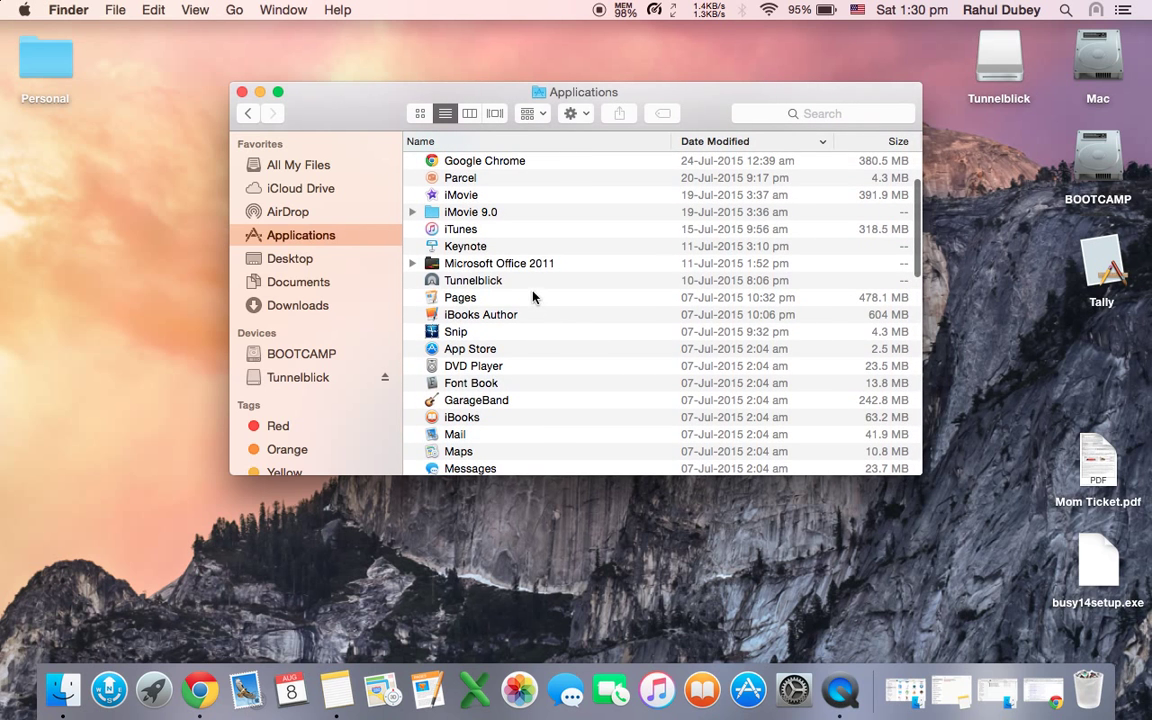
pyautogui.scroll(3, 522, 275)
pyautogui.scroll(-8, 520, 277)
pyautogui.scroll(-10, 520, 277)
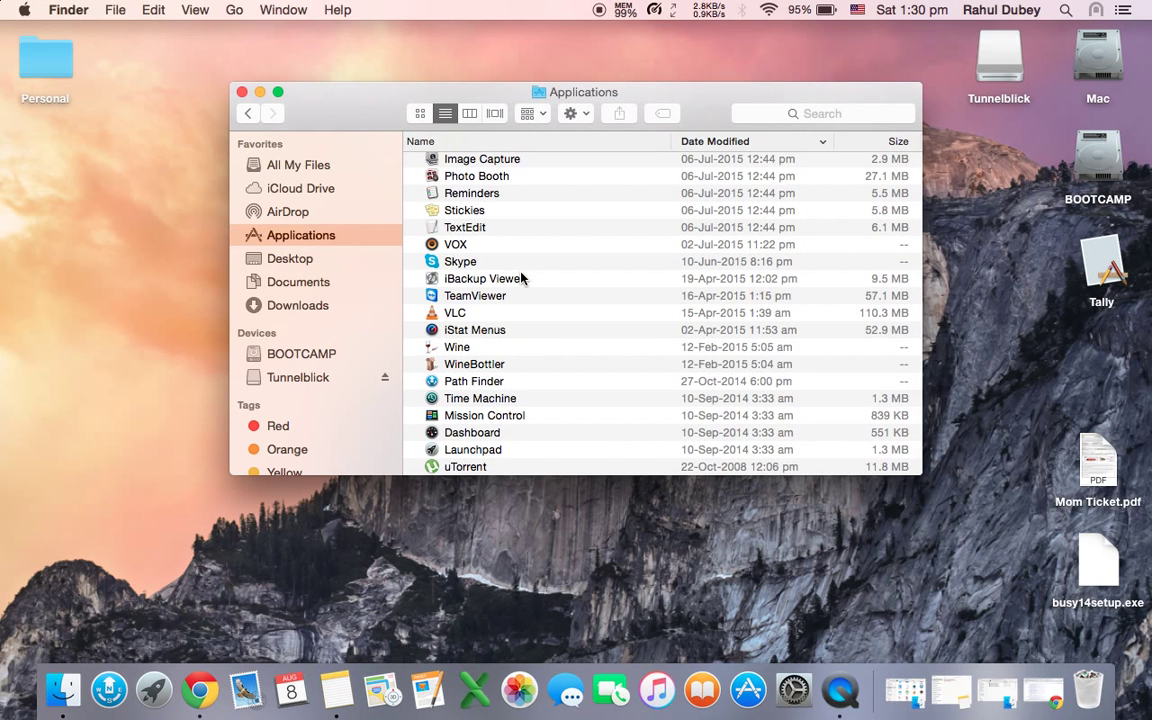
# Step: Open the VPNBook.com-OpenVPN-Euro2 folder from Downloads beside the Applications window
pyautogui.click(901, 687)
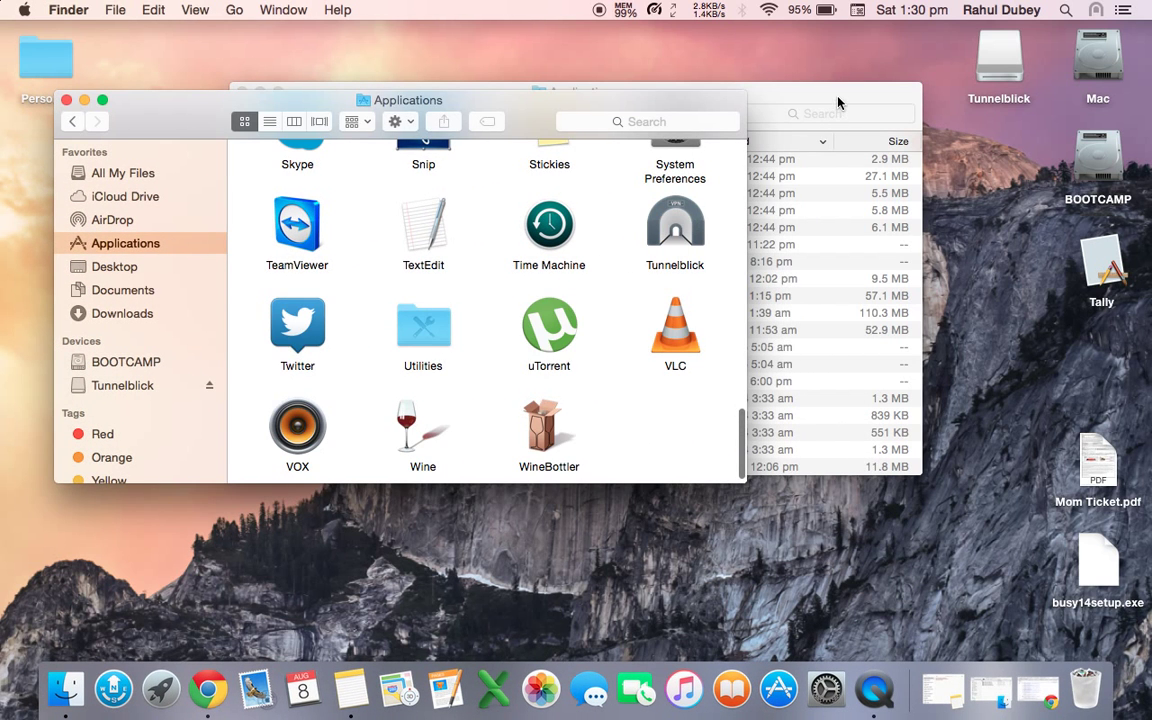
pyautogui.click(758, 91)
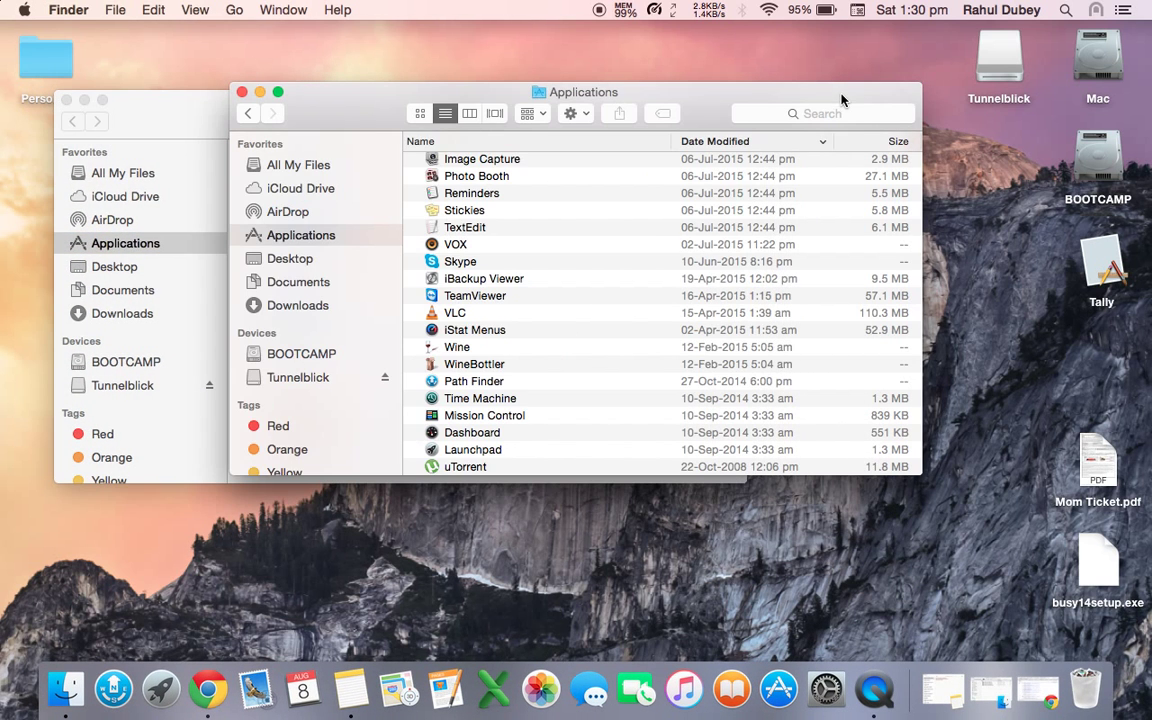
pyautogui.click(301, 284)
pyautogui.click(294, 305)
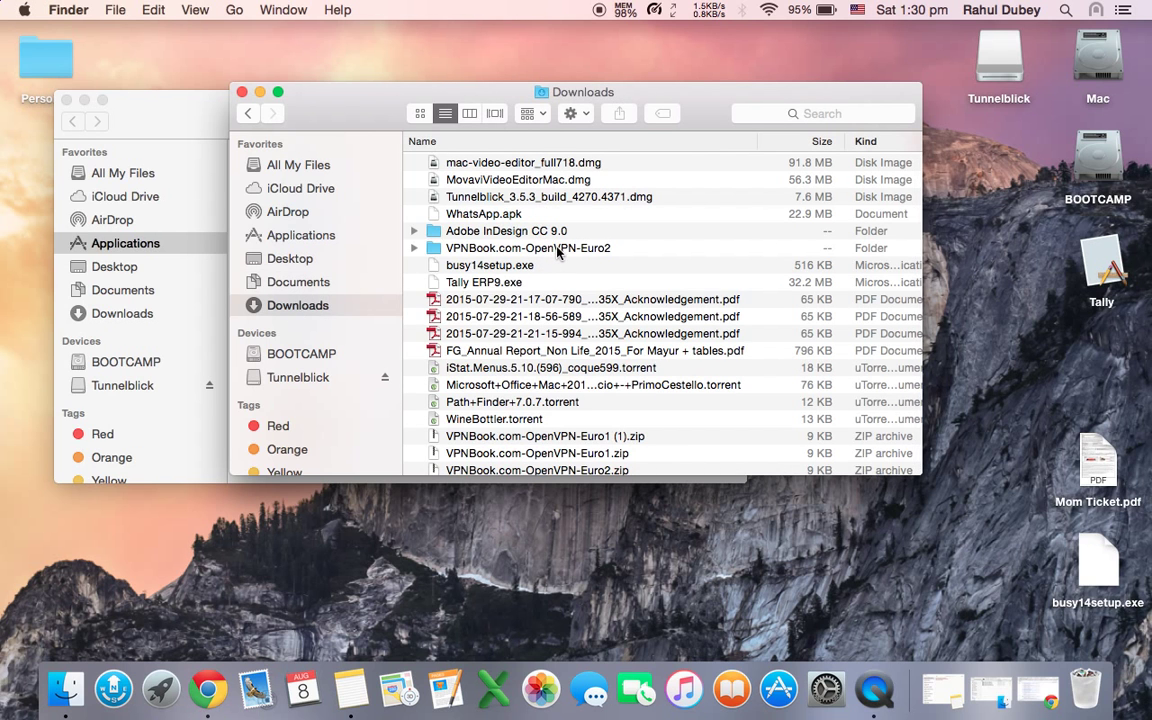
pyautogui.doubleClick(557, 252)
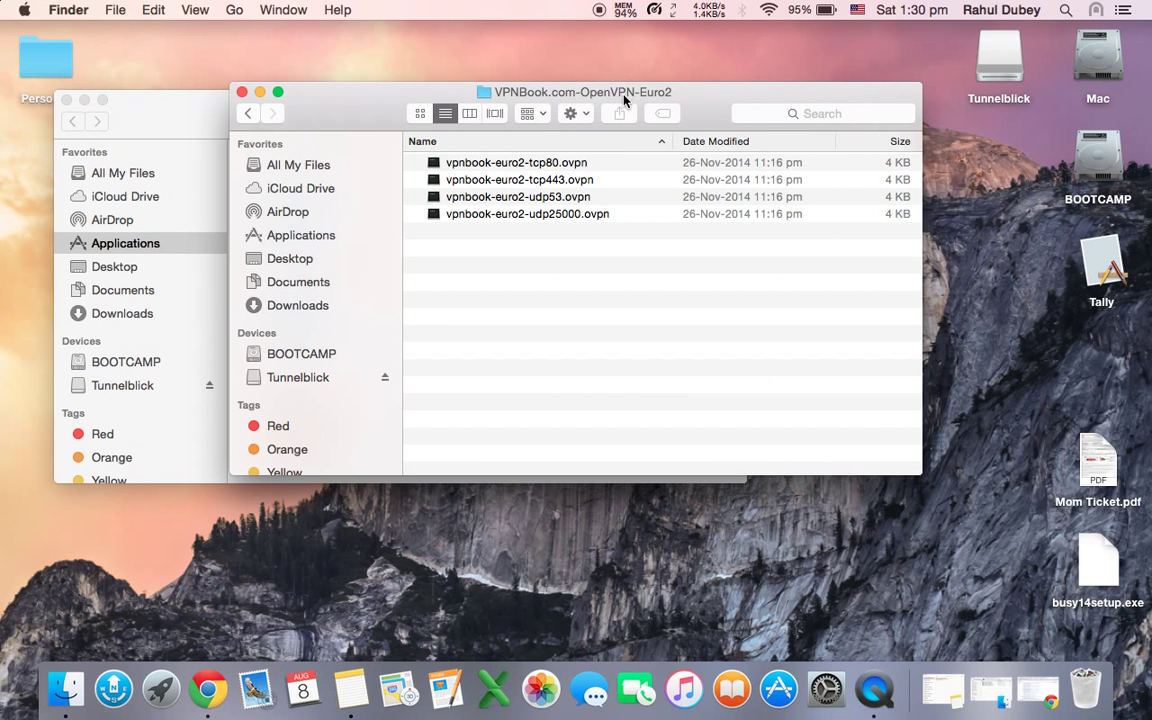
pyautogui.moveTo(624, 100); pyautogui.dragTo(1066, 135)
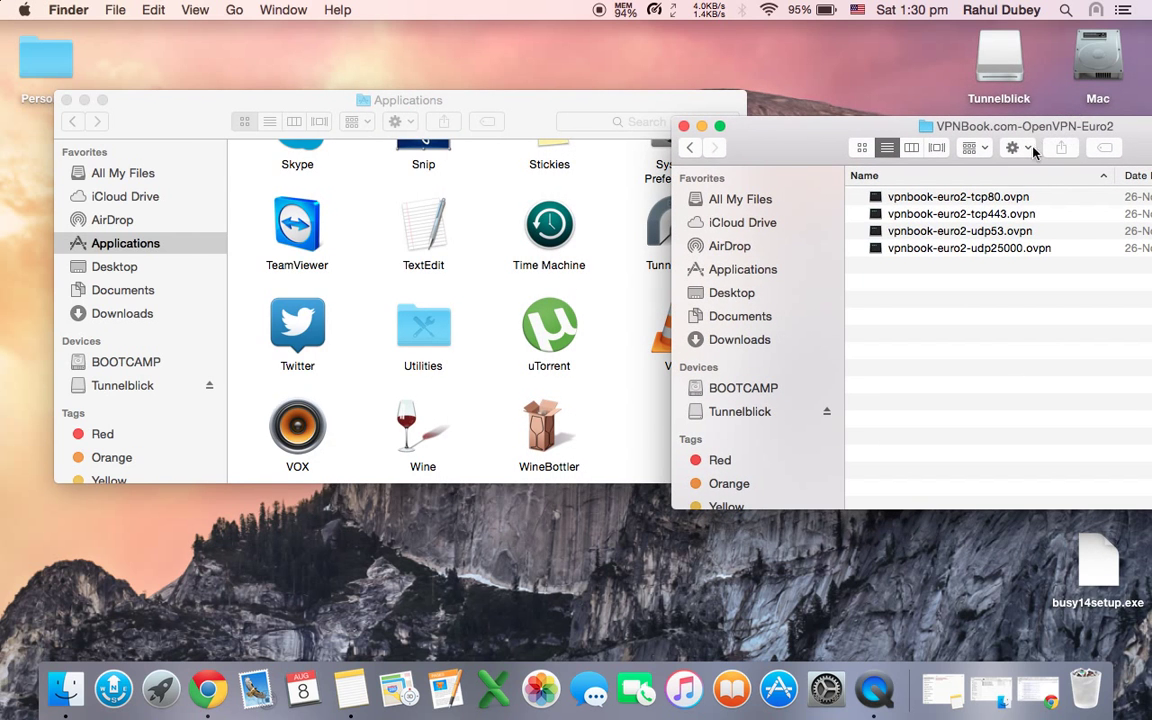
# Step: Drag the four .ovpn files onto Tunnelblick and authorize replacing the 4 configurations
pyautogui.click(996, 199)
pyautogui.hotkey('shift', 'Down')
pyautogui.hotkey('shift', 'Down')
pyautogui.hotkey('shift', 'Down')
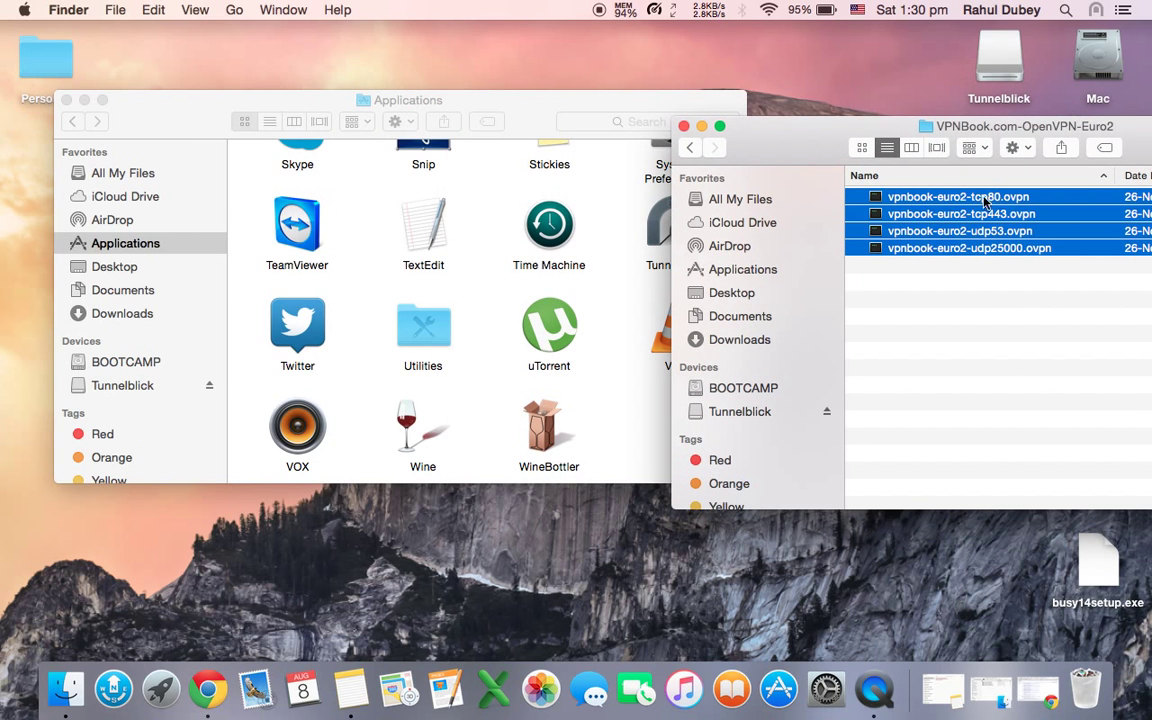
pyautogui.moveTo(590, 100); pyautogui.dragTo(458, 98)
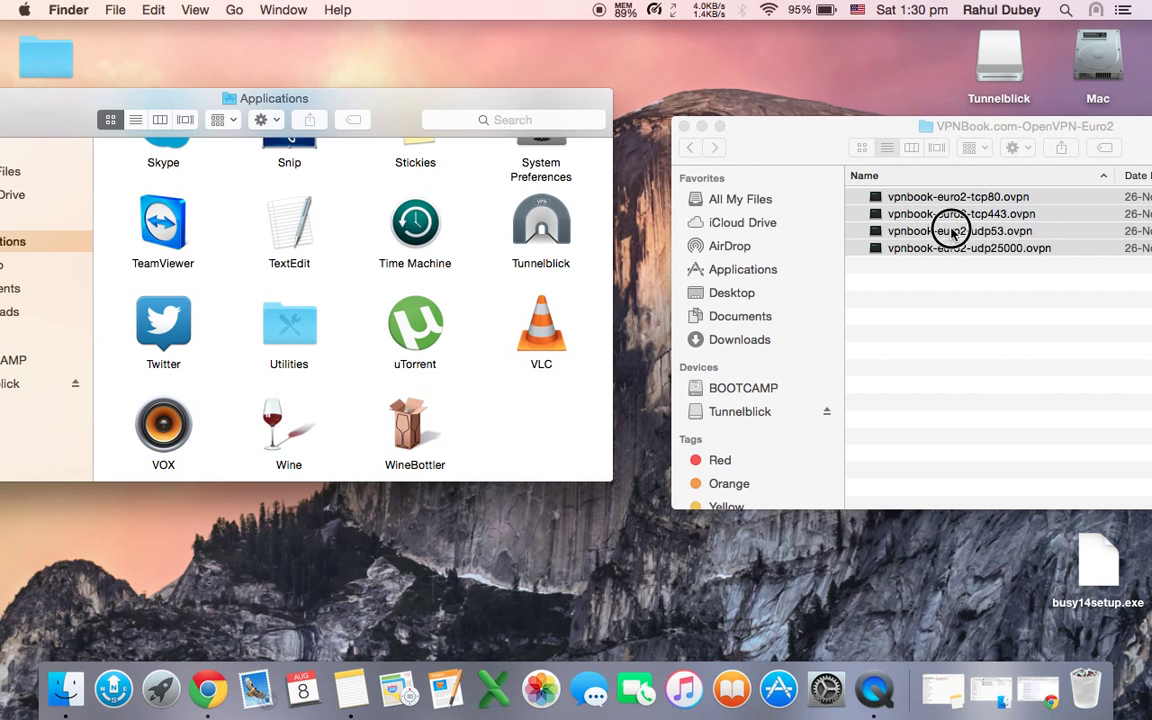
pyautogui.moveTo(952, 230); pyautogui.dragTo(620, 230)
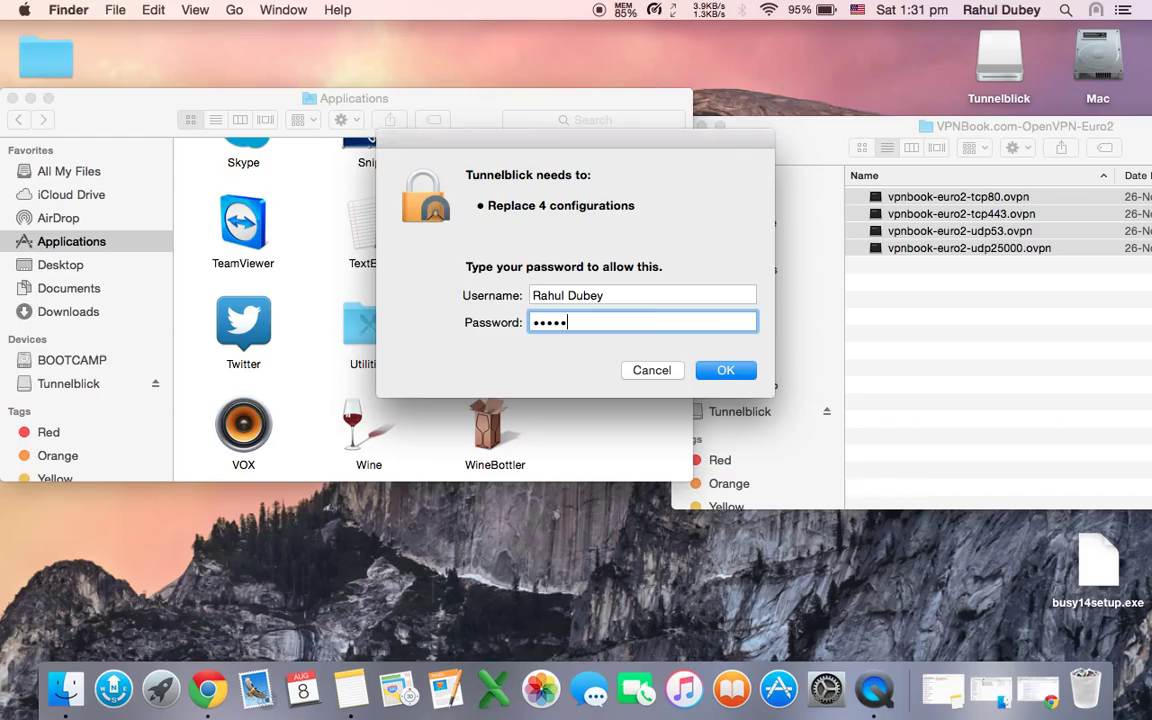
pyautogui.click(735, 371)
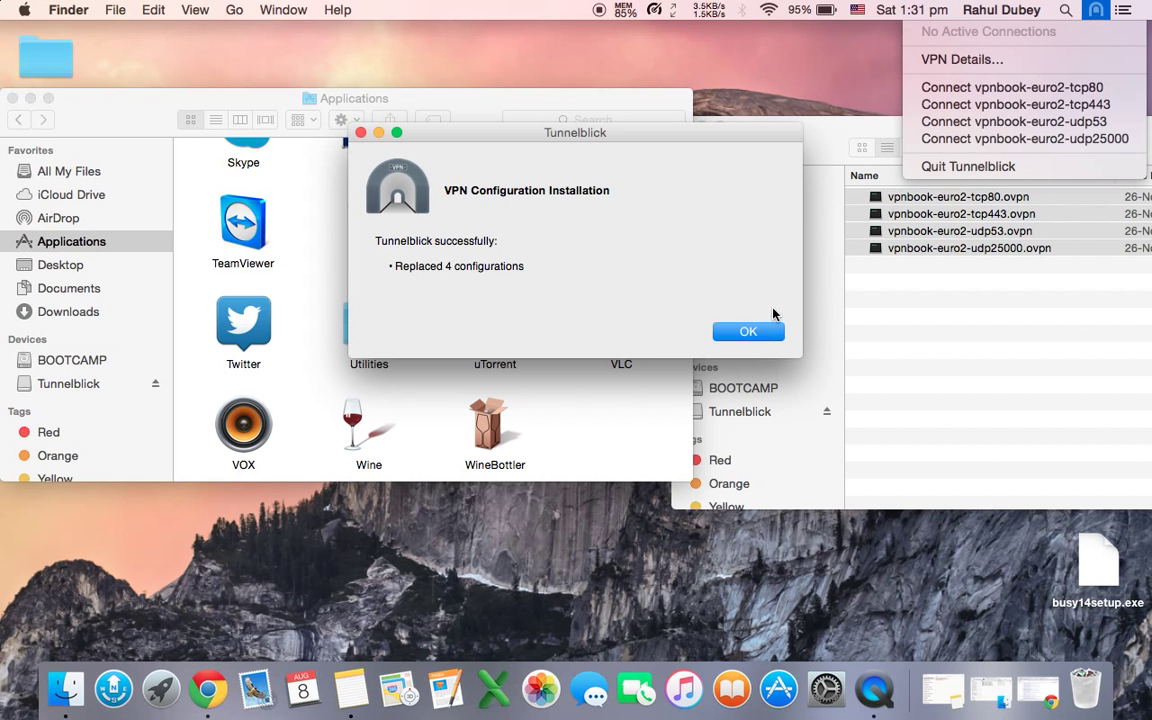
pyautogui.click(745, 333)
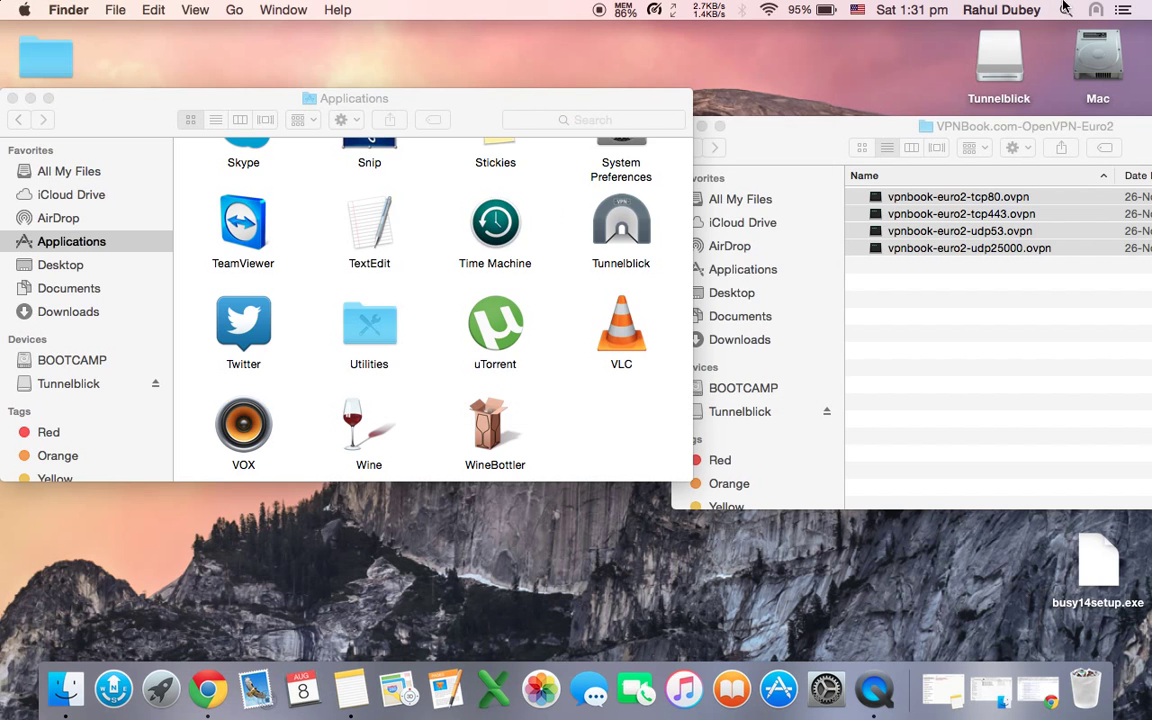
# Step: Connect to vpnbook-euro2-tcp80 in Tunnelblick and bring back Chrome's Downloads window
pyautogui.click(1100, 13)
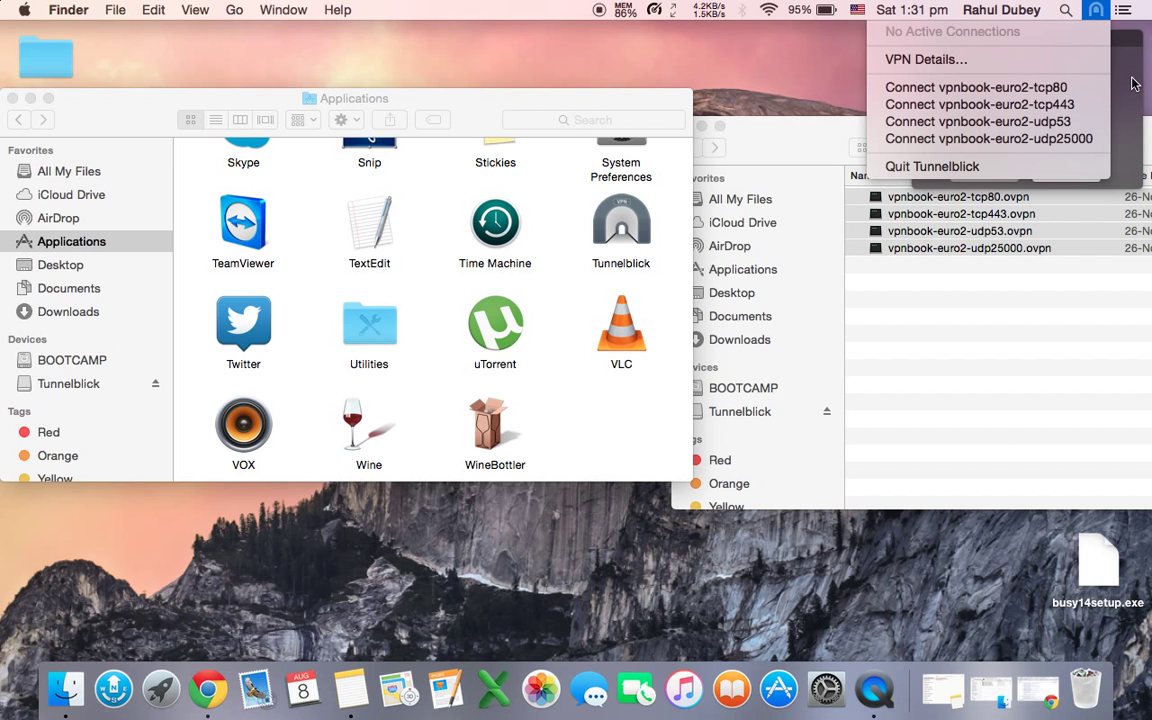
pyautogui.click(1022, 62)
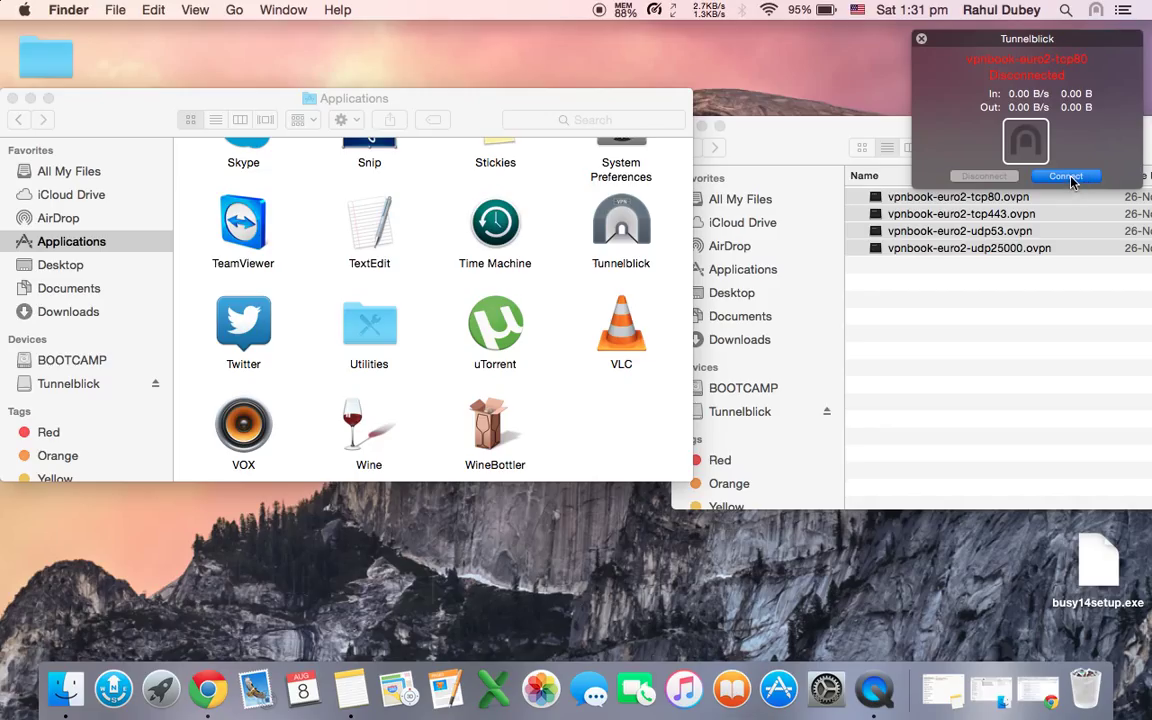
pyautogui.click(1068, 178)
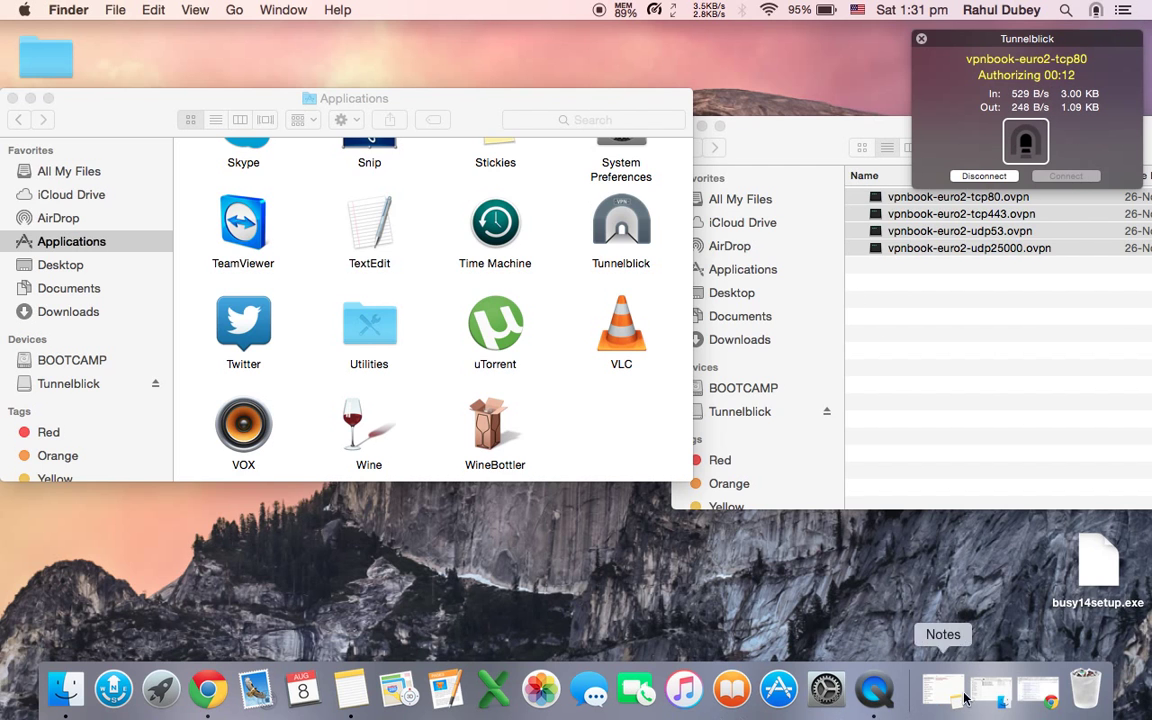
pyautogui.click(1038, 688)
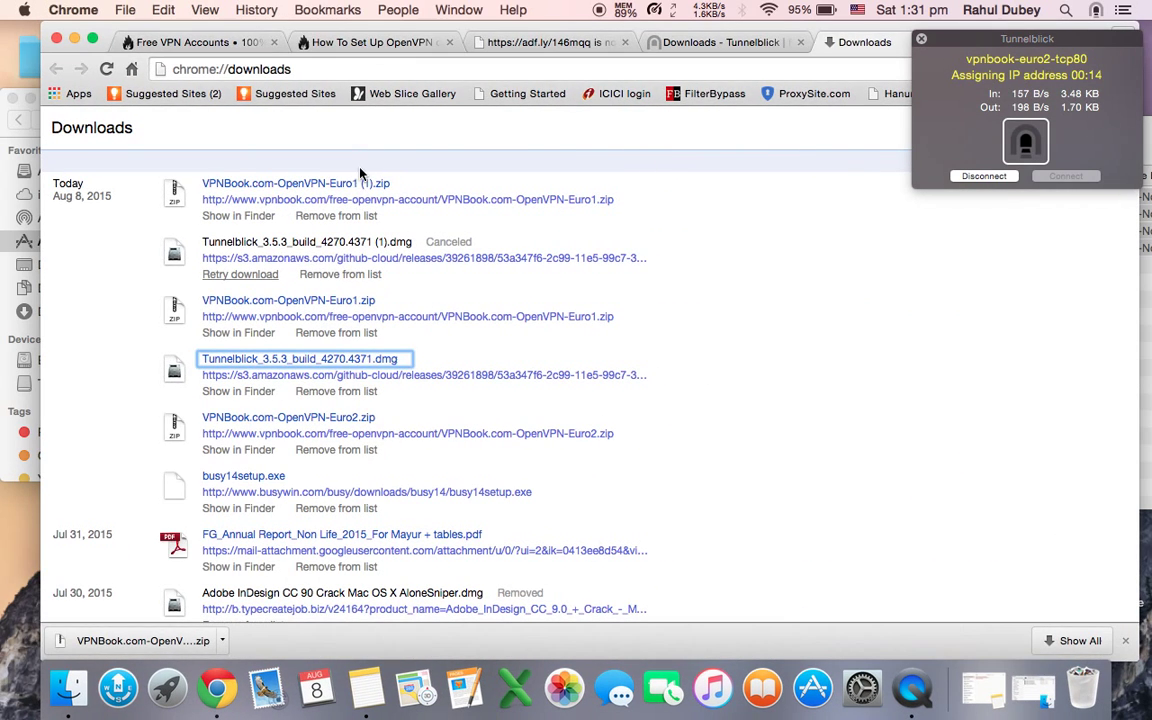
# Step: Find the account password on the VPNBook Free VPN Accounts page, then return to the adf.ly tab
pyautogui.click(213, 40)
pyautogui.scroll(-5, 559, 486)
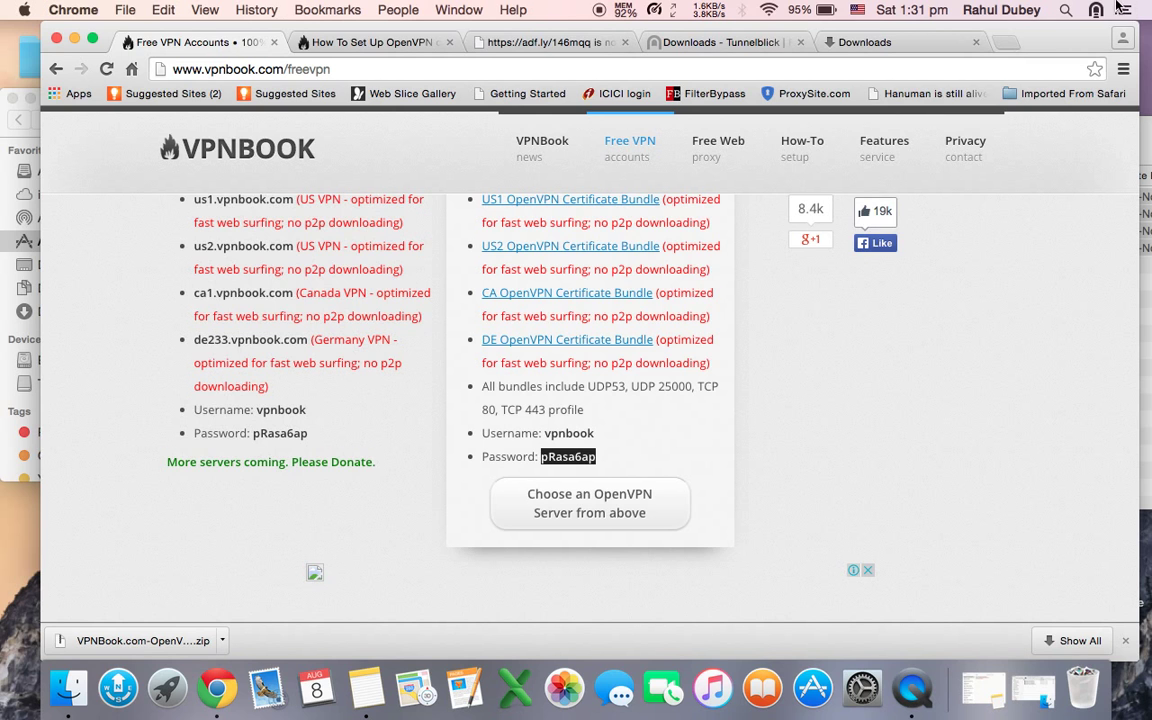
pyautogui.moveTo(1098, 14)
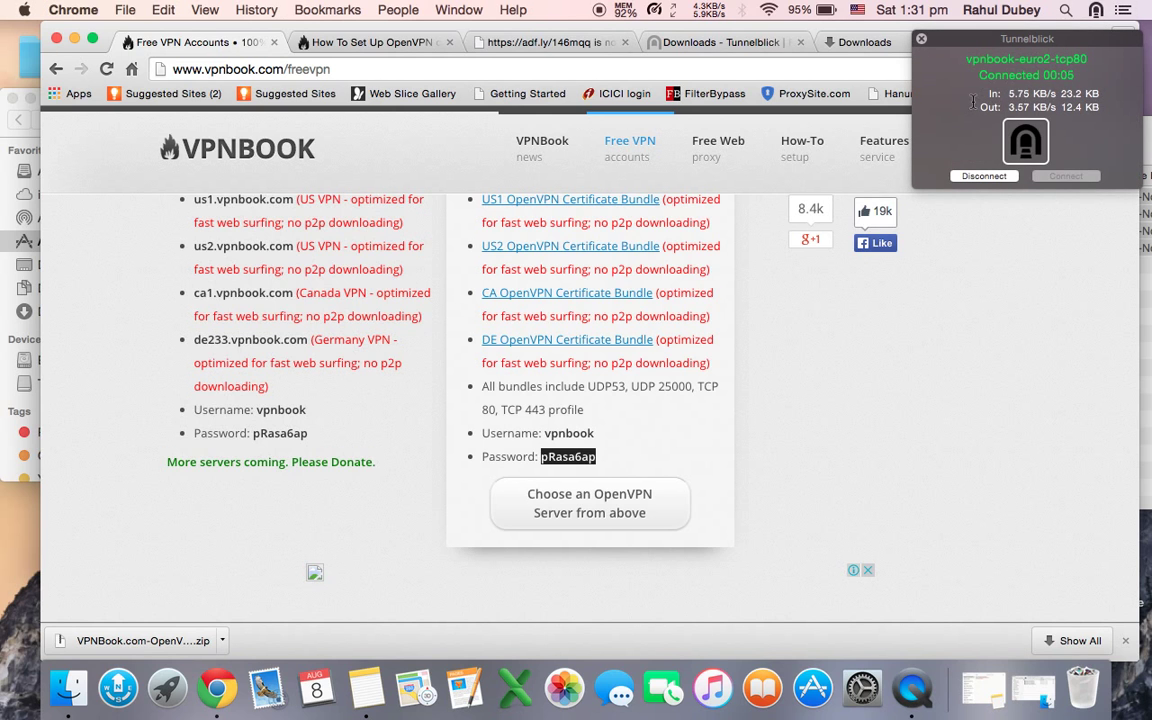
pyautogui.click(553, 43)
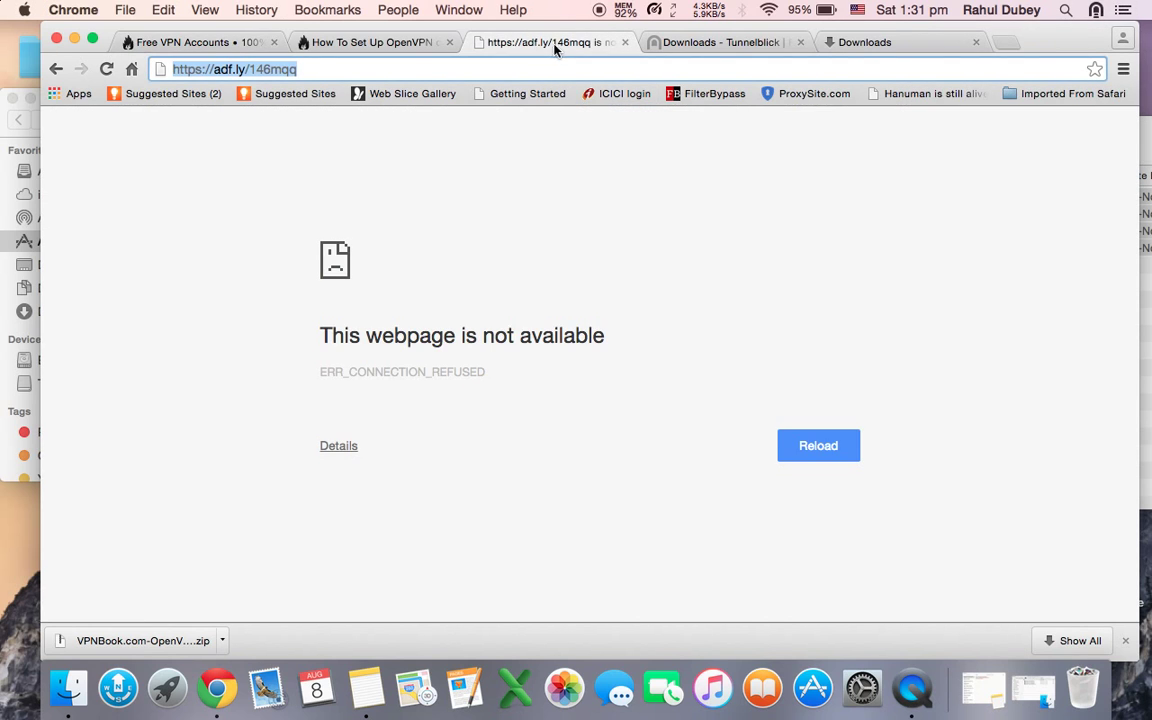
pyautogui.click(489, 67)
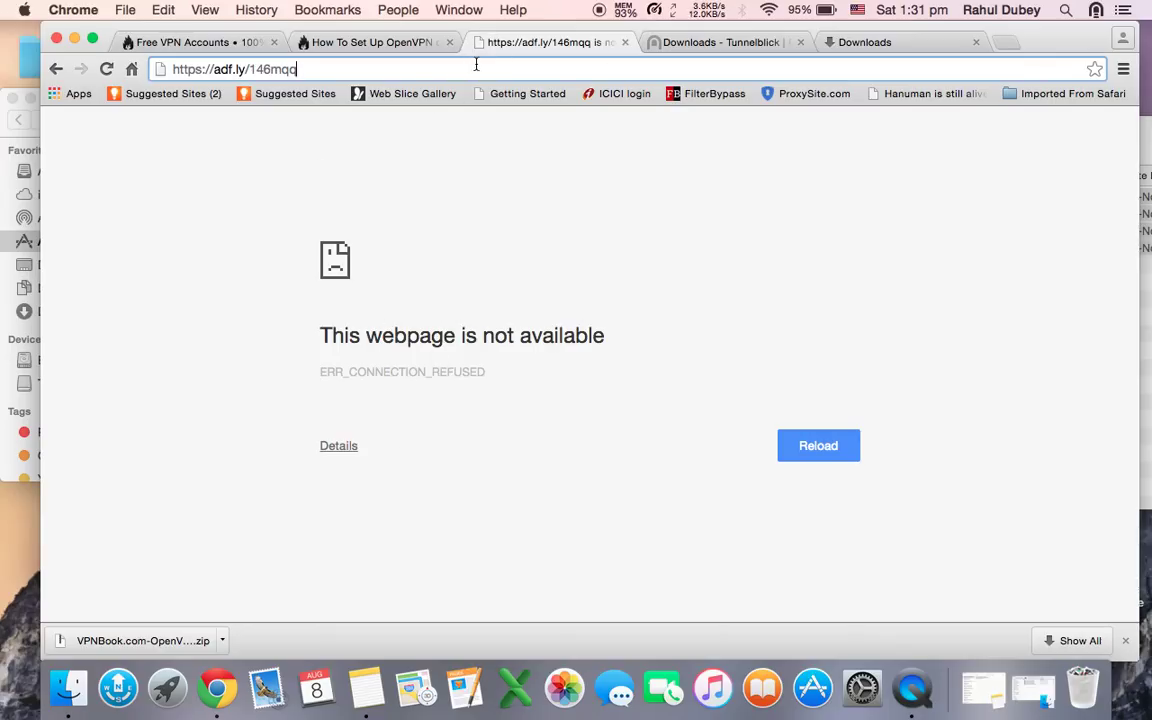
pyautogui.press('Return')
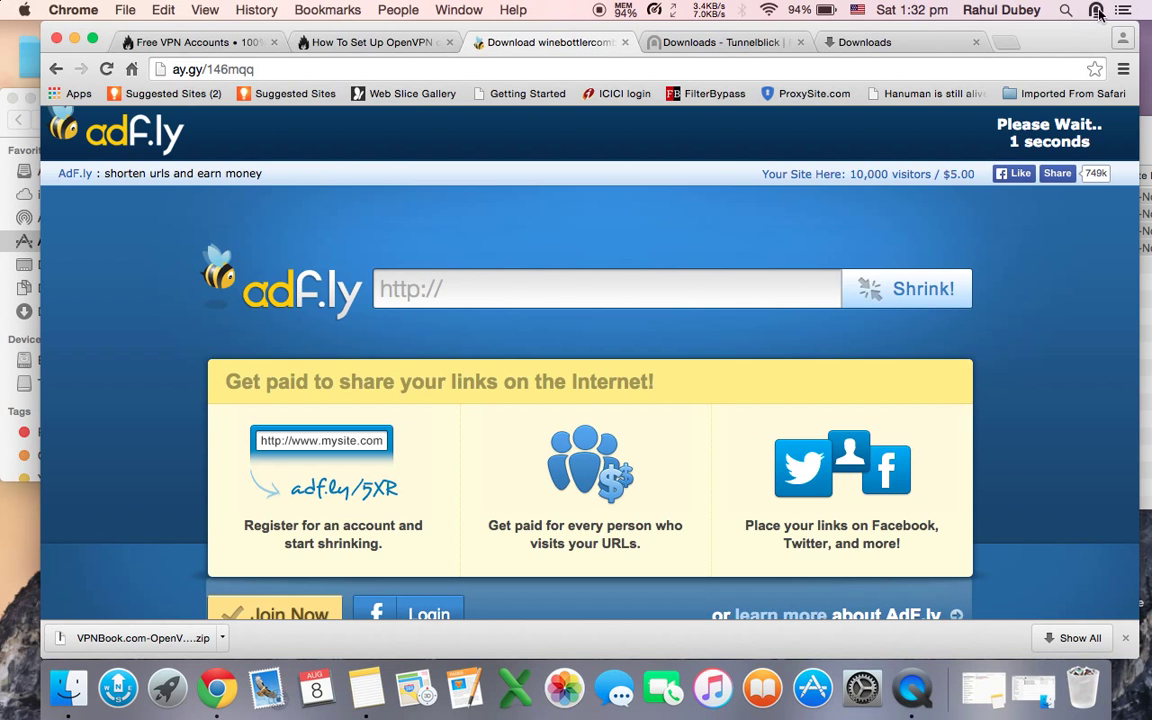
pyautogui.moveTo(1096, 10)
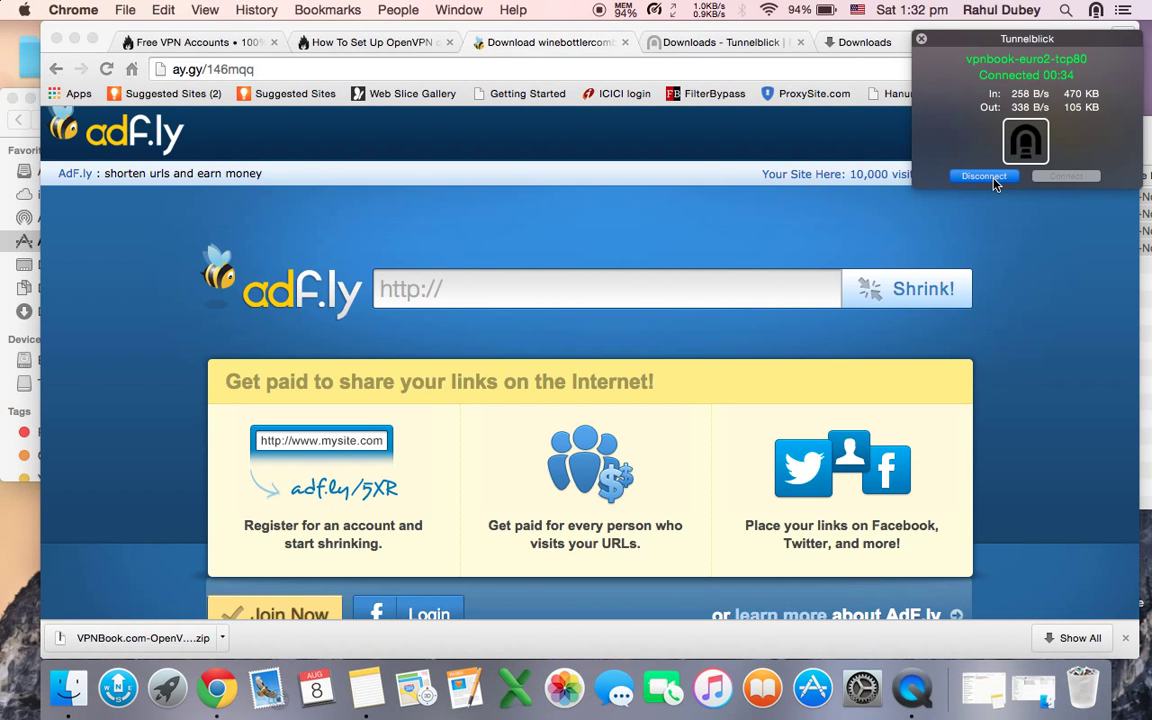
pyautogui.click(985, 176)
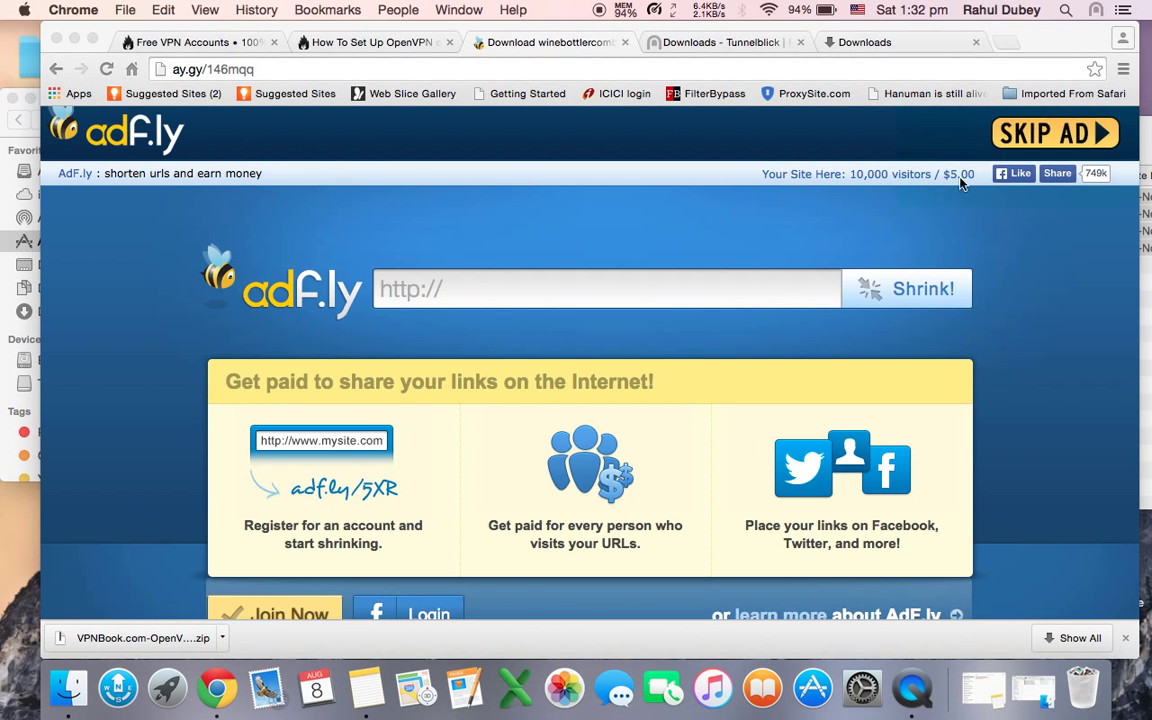
# Step: Reload the ay.gy page without the VPN, then follow WineBottler 1.7.37 Development's download link to adf.ly again
pyautogui.click(808, 70)
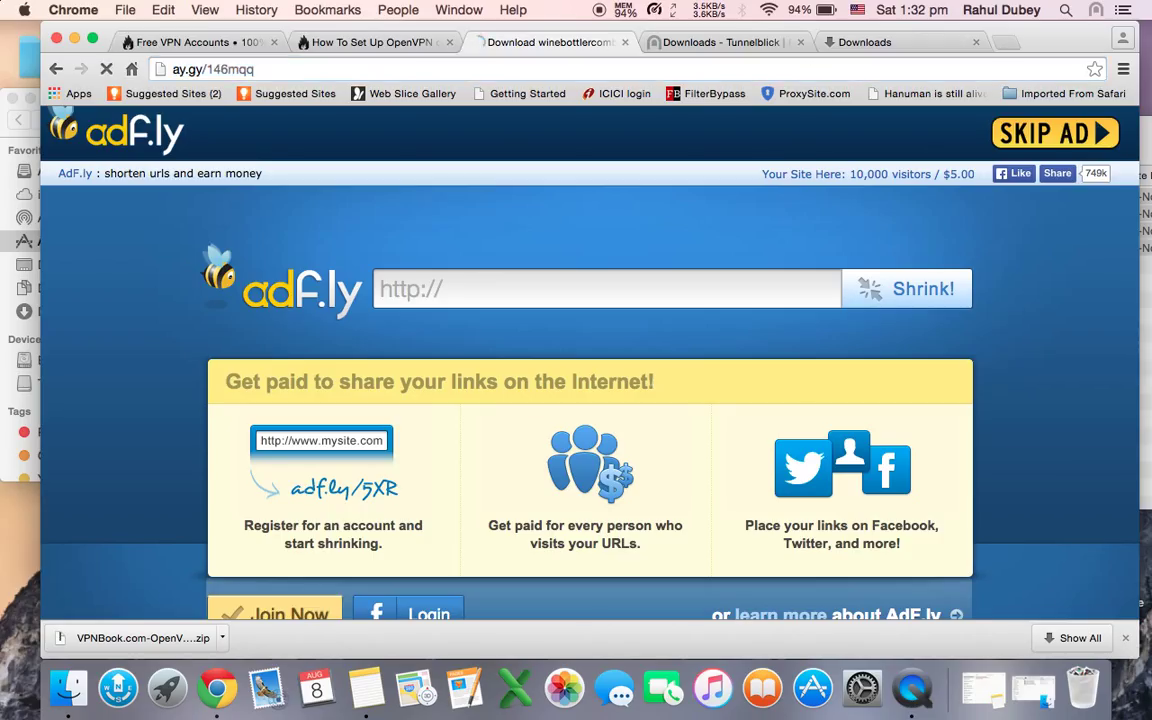
pyautogui.press('Return')
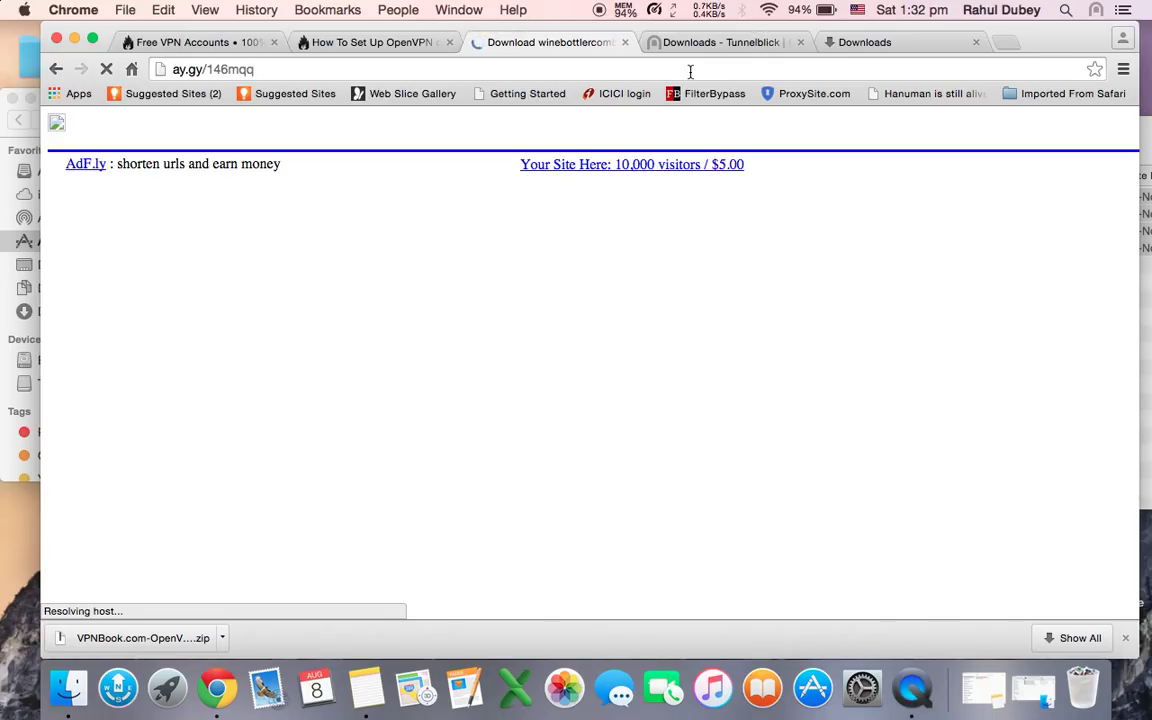
pyautogui.click(55, 70)
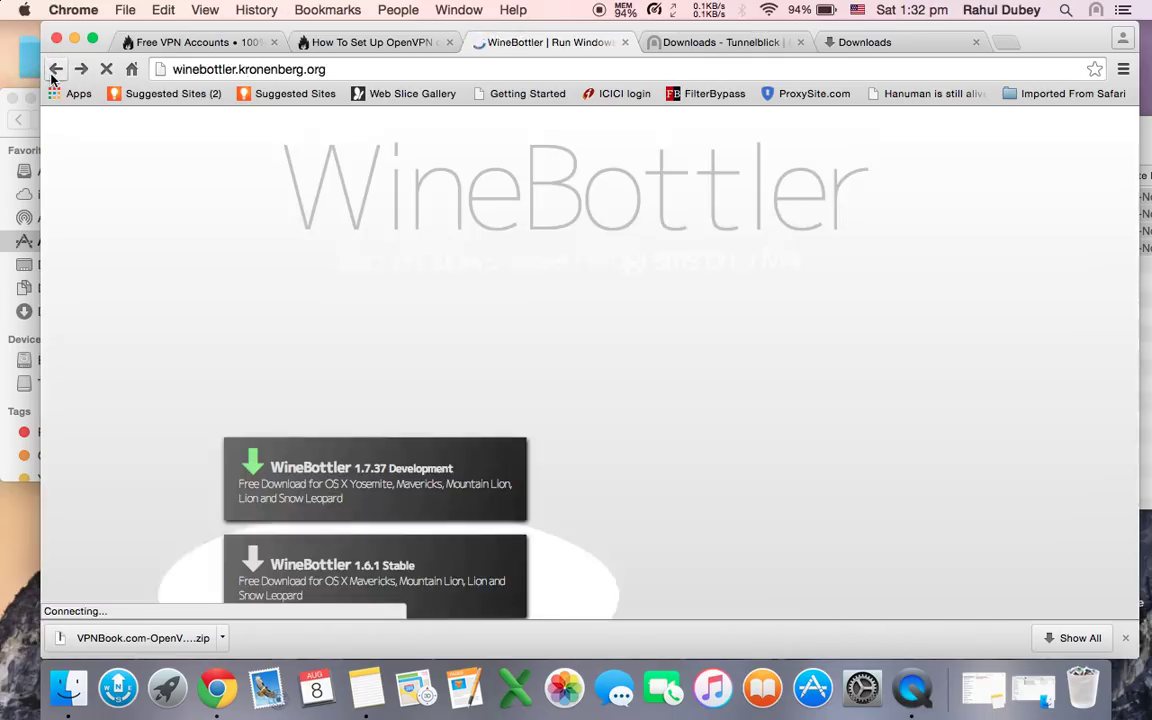
pyautogui.click(55, 70)
pyautogui.click(81, 69)
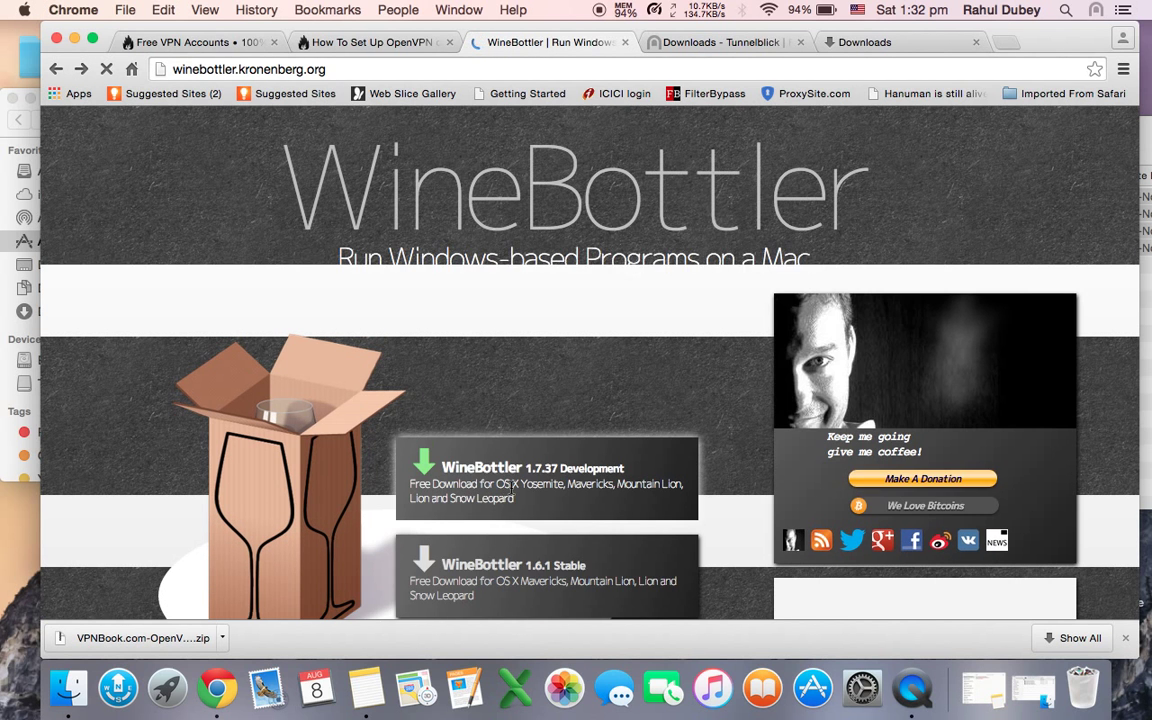
pyautogui.click(510, 487)
pyautogui.click(638, 437)
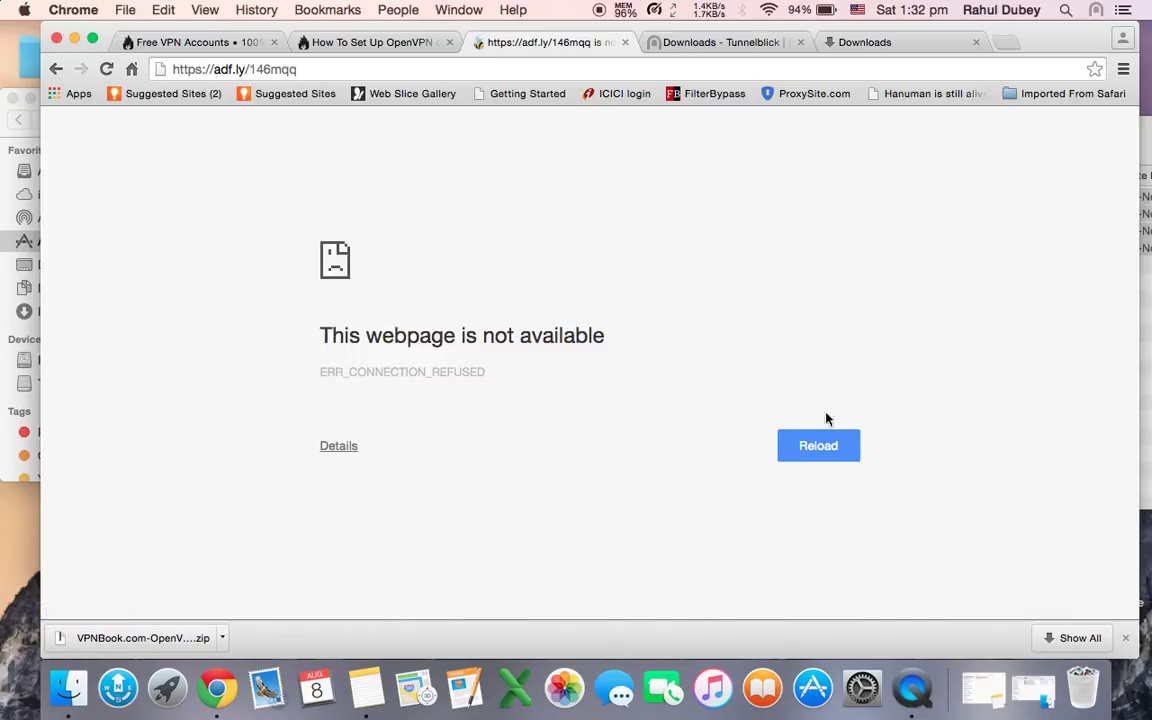
# Step: Reconnect Tunnelblick to vpnbook-euro2-tcp80, retrying until it connects
pyautogui.click(1096, 10)
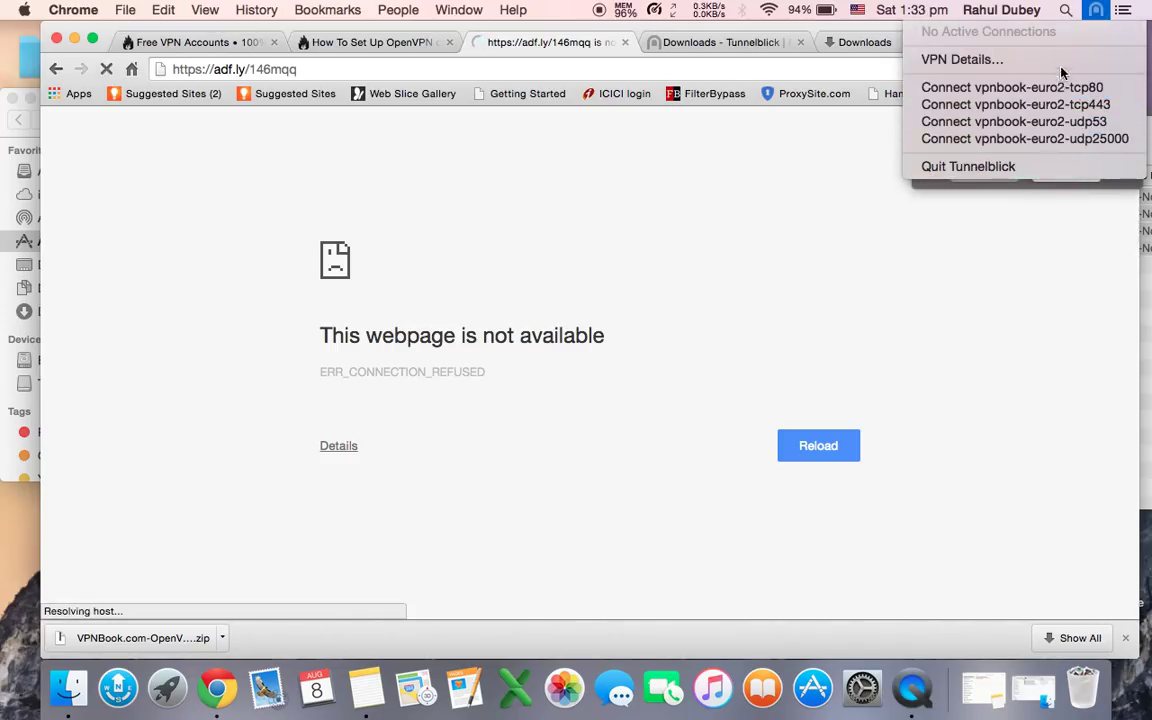
pyautogui.click(1058, 90)
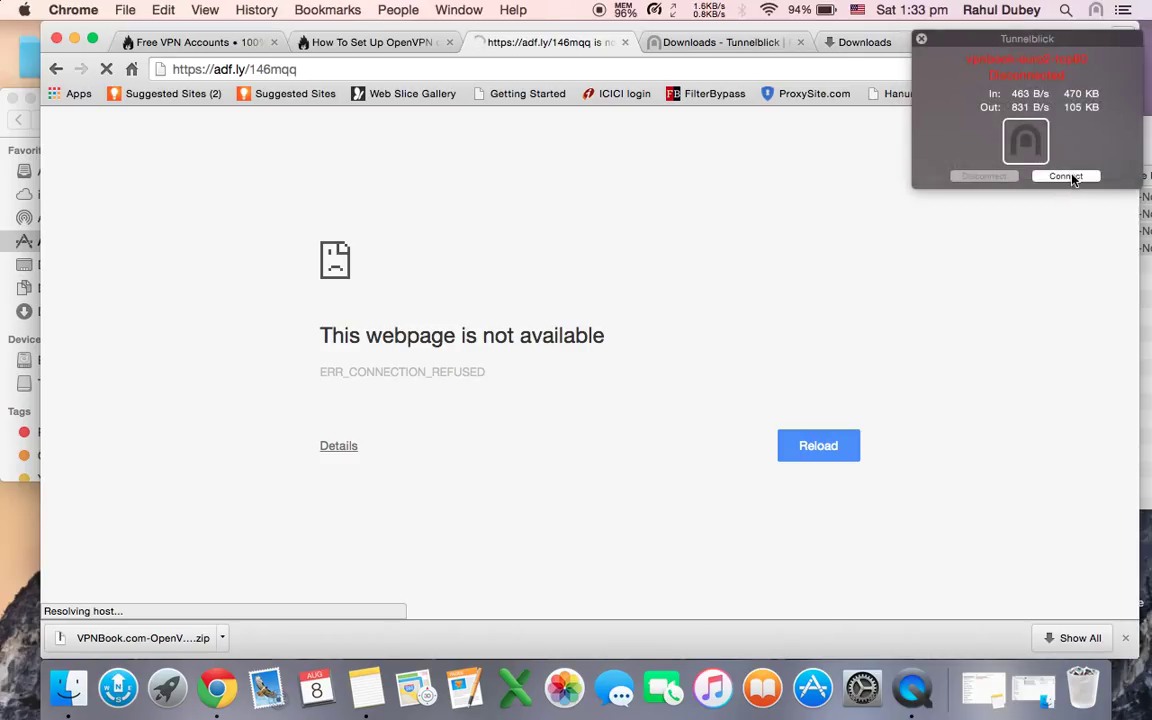
pyautogui.click(1068, 176)
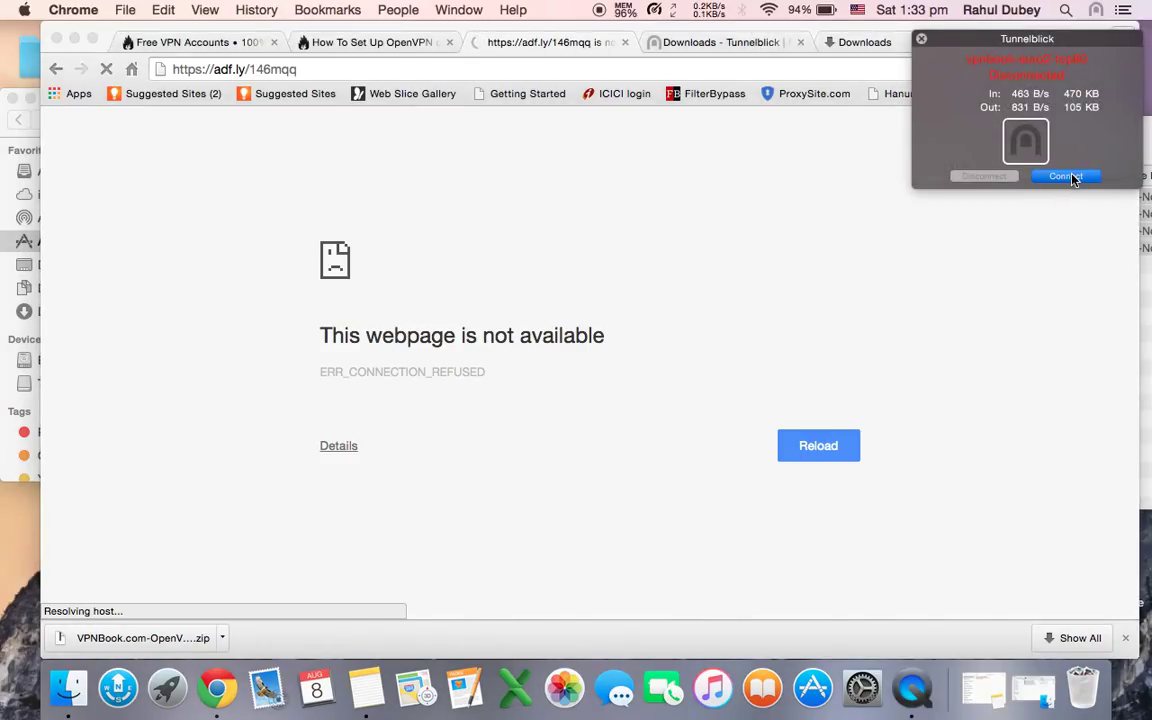
# Step: Reload the adf.ly address in Chrome, which still shows ERR_CONNECTION_REFUSED
pyautogui.click(773, 75)
pyautogui.press('Return')
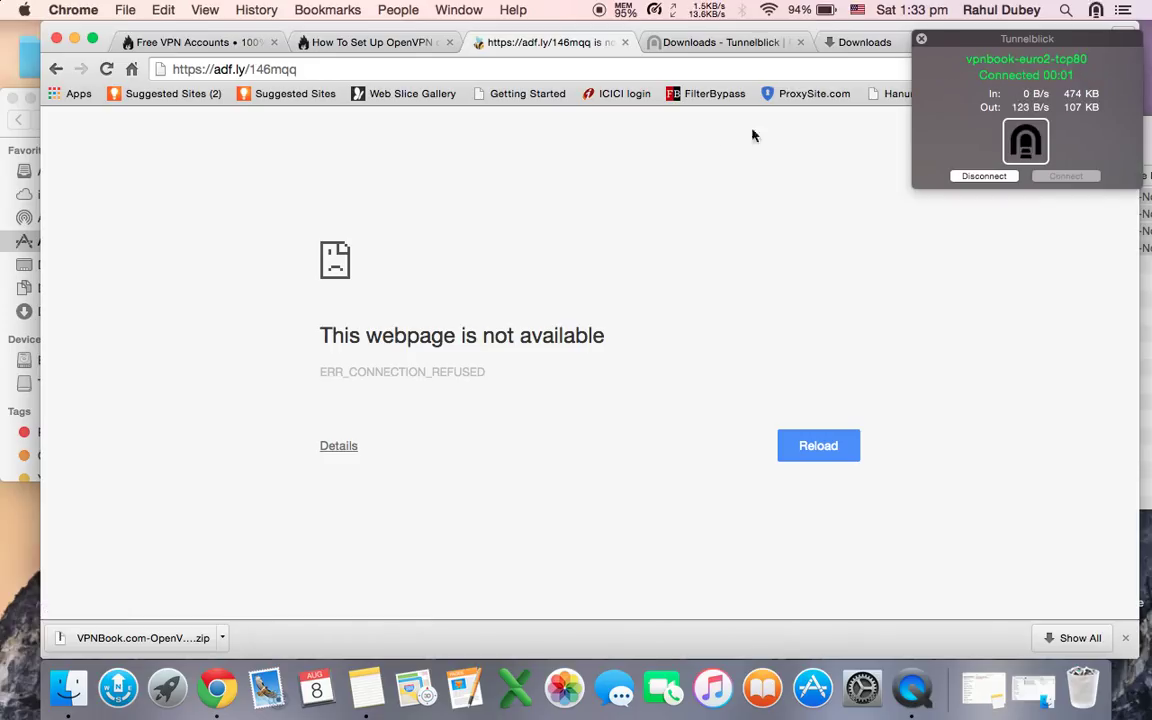
pyautogui.click(731, 70)
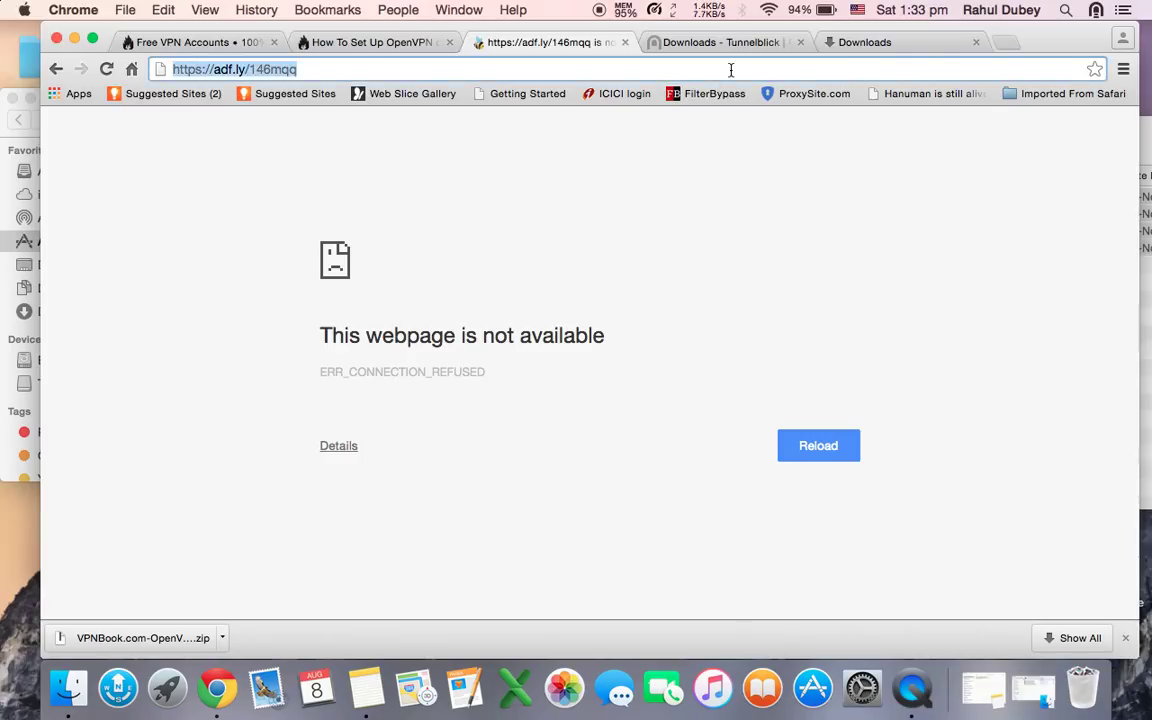
pyautogui.press('Return')
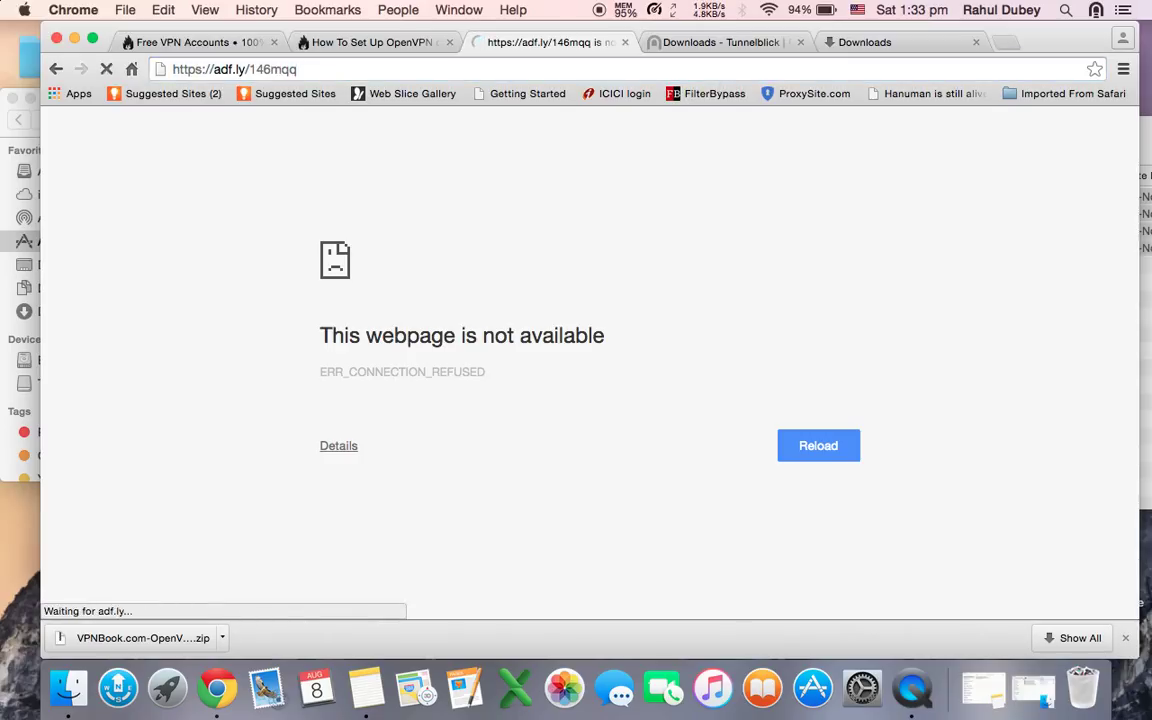